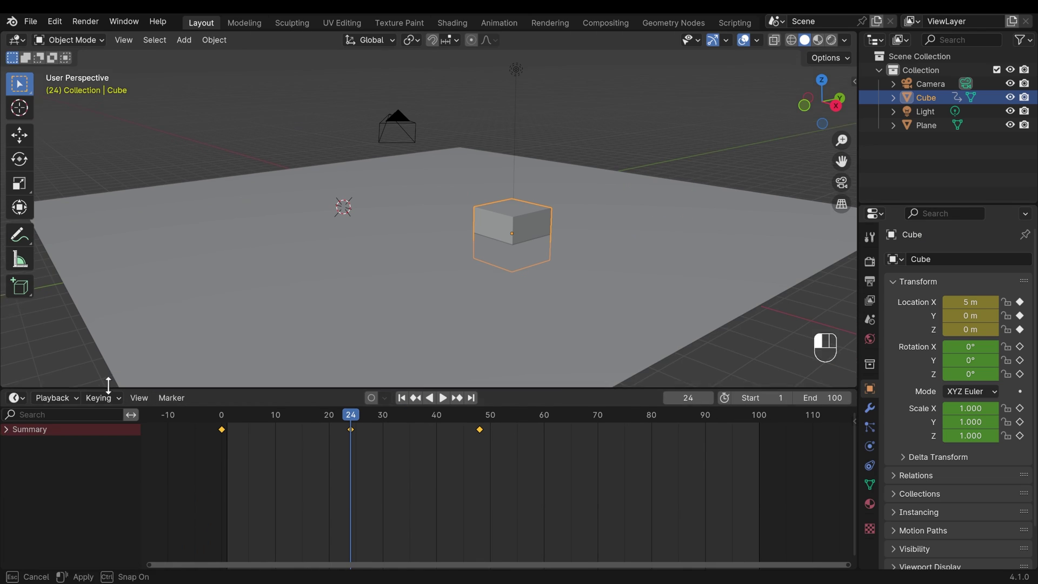
Step: Duplicate the cube's Z Location keyframe from frame 0 to frame 48 and play the animation
left_click_drag(105, 384, 108, 337)
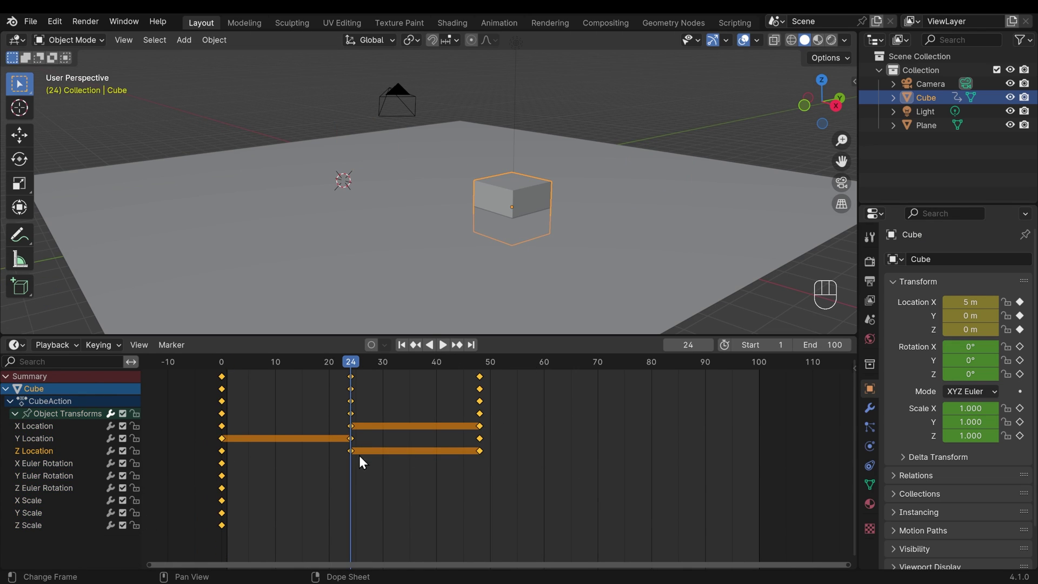
left_click(222, 451)
key("shift+d")
left_click(399, 373)
key("space")
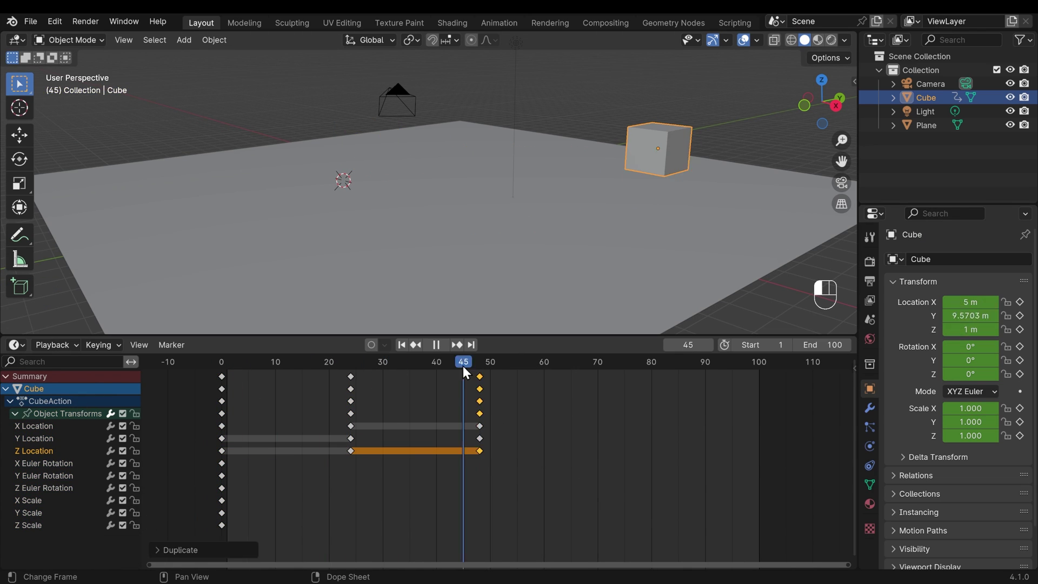
key("space")
Step: Move the cube's frame 48 keyframes to about frame 30 in the timeline
middle_click_drag(556, 281, 538, 327)
left_click_drag(480, 376, 383, 376)
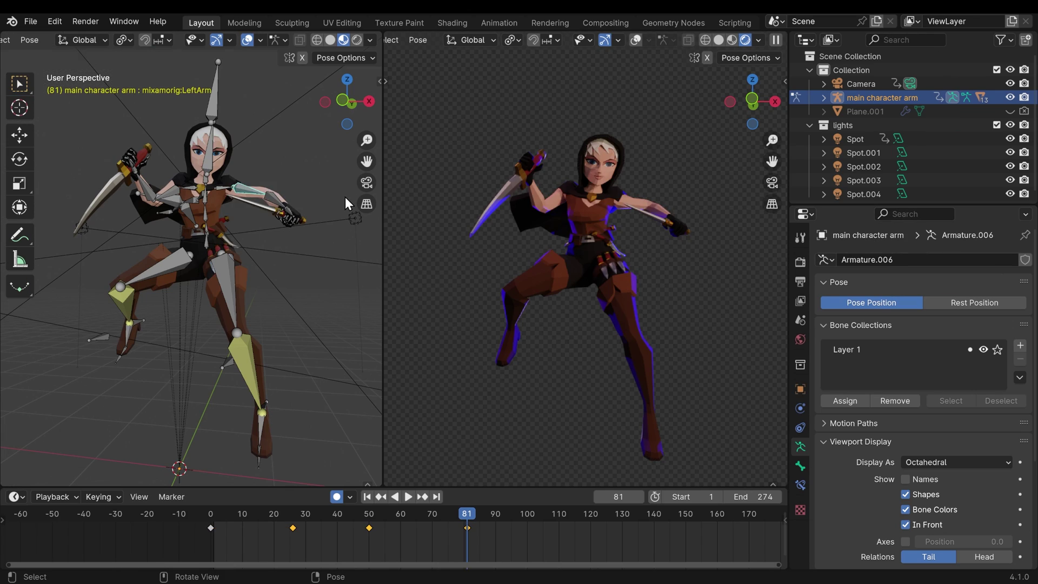
Step: Rotate the left arm and head bones of the main character armature in Pose Mode
middle_click_drag(136, 260, 201, 114)
left_click(265, 221)
key("r")
left_click(317, 209)
key("r")
key("Escape")
left_click(201, 108)
key("r")
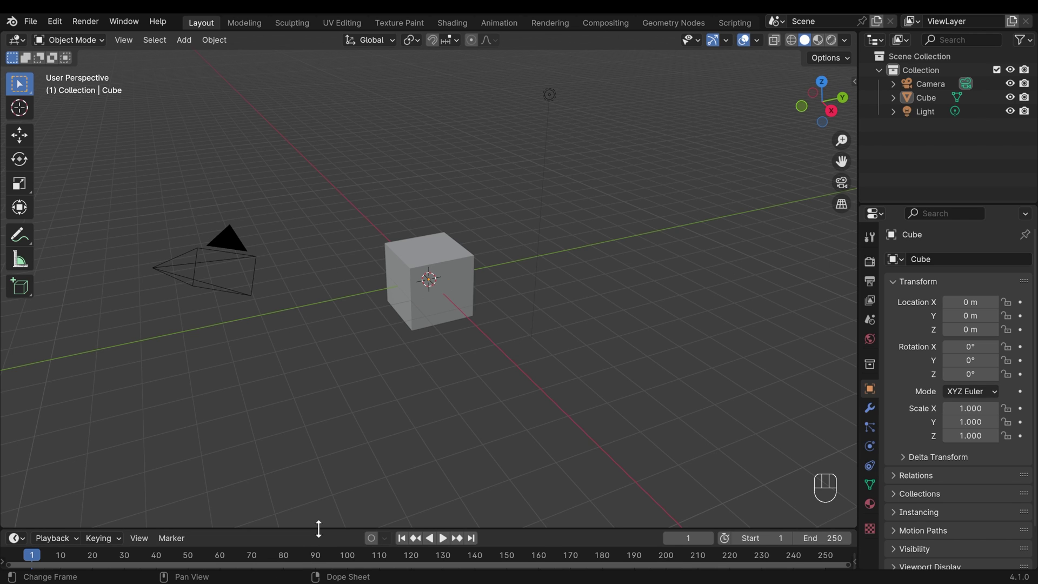
Step: Enlarge the timeline area and set the scene's end frame to 100
left_click_drag(318, 528, 329, 436)
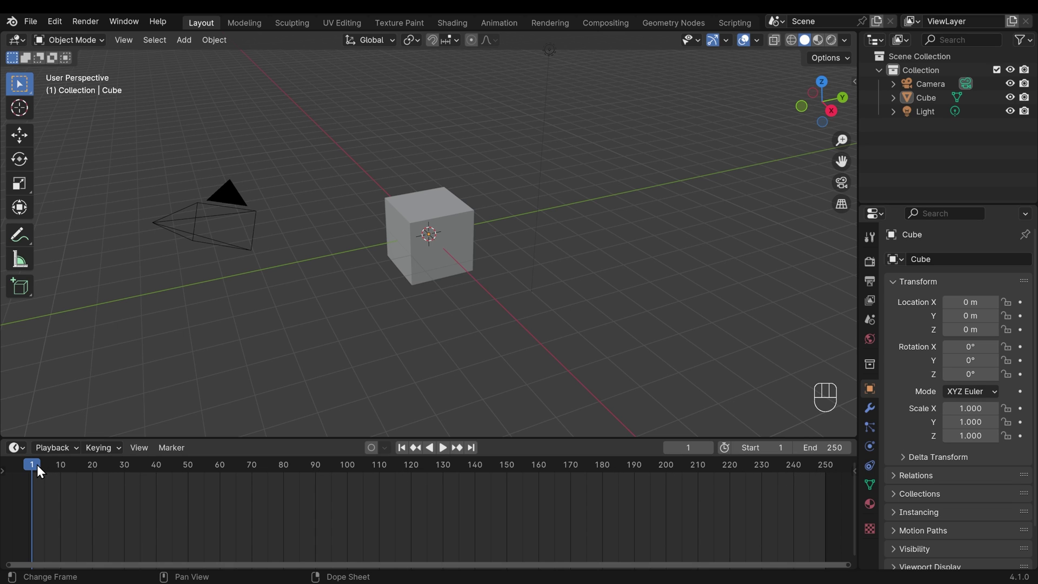
mouse_move(34, 465)
left_mouse_down()
mouse_move(841, 470)
mouse_move(34, 466)
left_mouse_up()
left_click(817, 449)
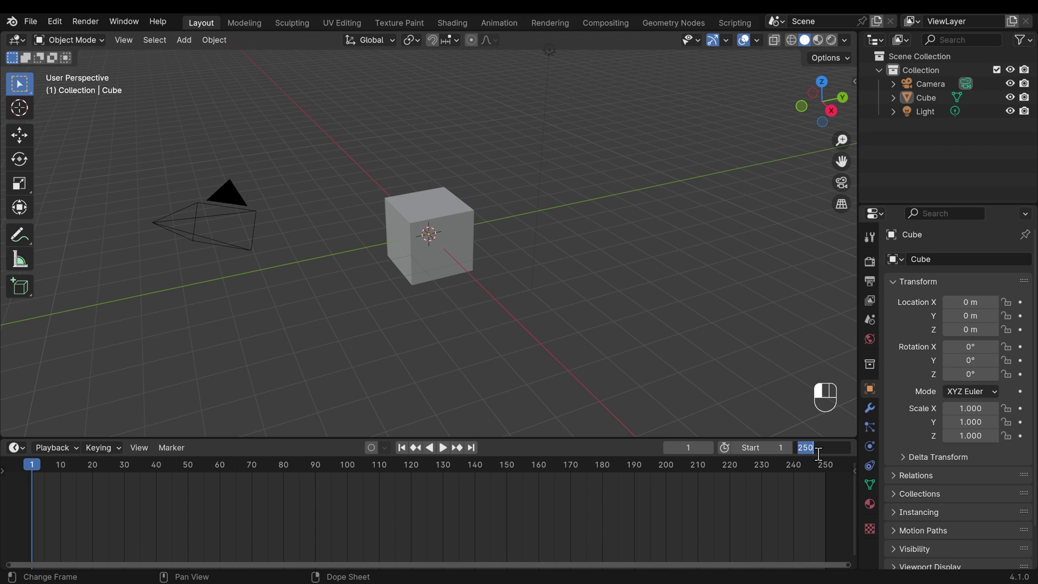
type("100")
key("Return")
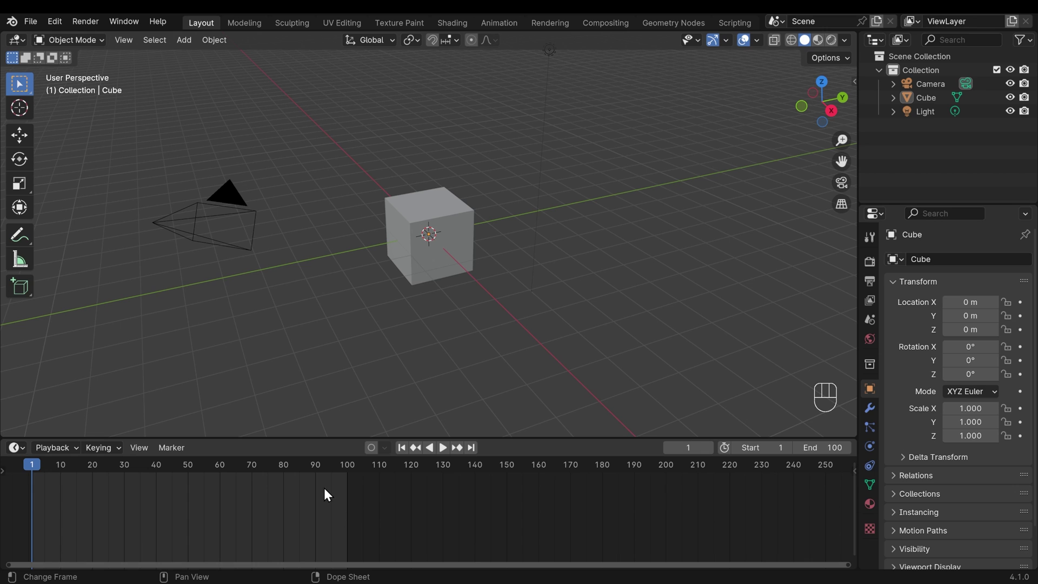
middle_click_drag(174, 510, 420, 505)
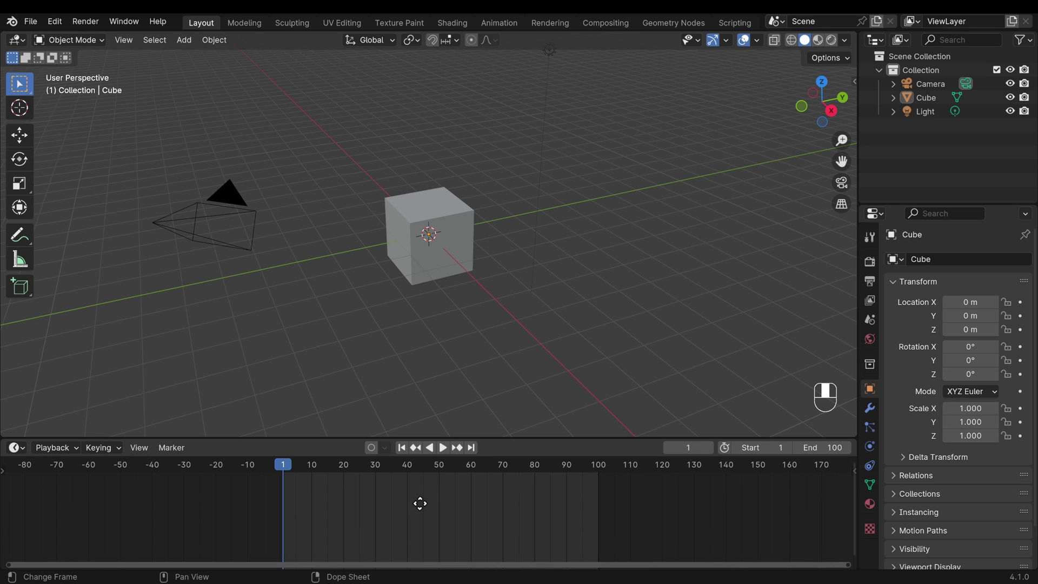
scroll(426, 507, "up", 3)
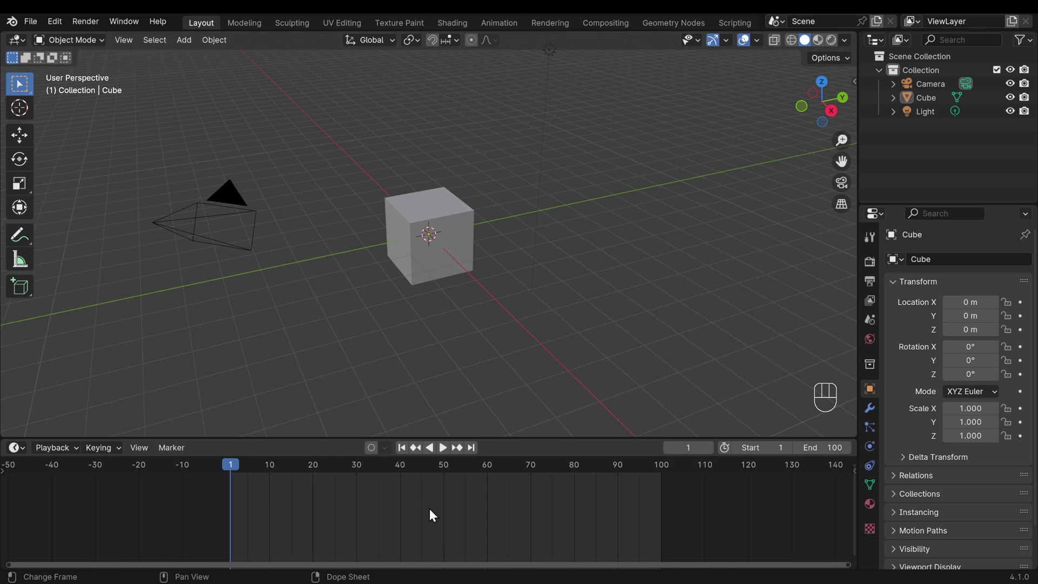
scroll(432, 511, "up", 2)
mouse_move(433, 511)
middle_mouse_down()
mouse_move(334, 505)
mouse_move(449, 508)
mouse_move(434, 510)
middle_mouse_up()
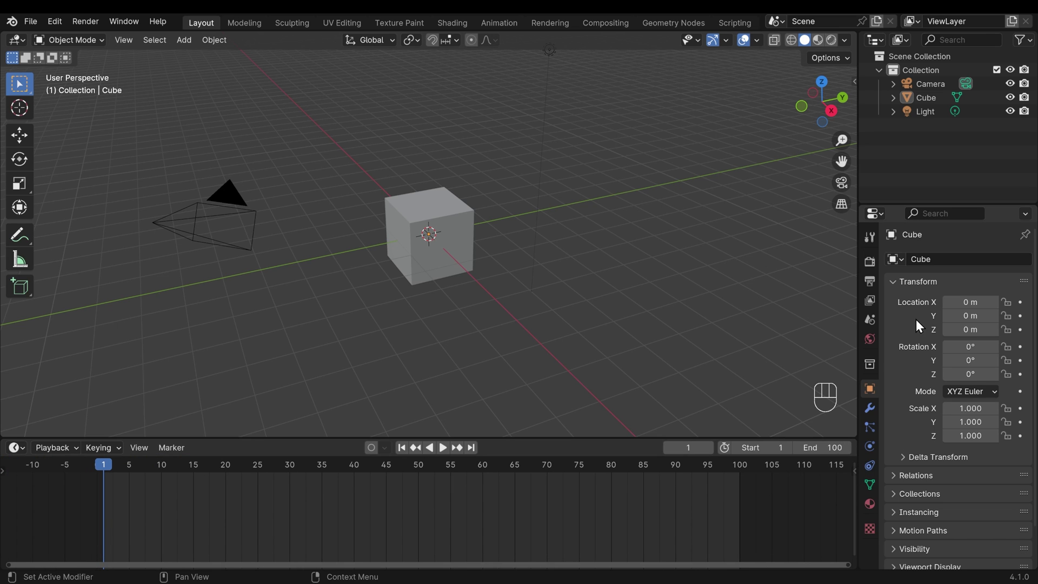
Step: Set the scene's output frame rate to 24 fps
left_click(867, 280)
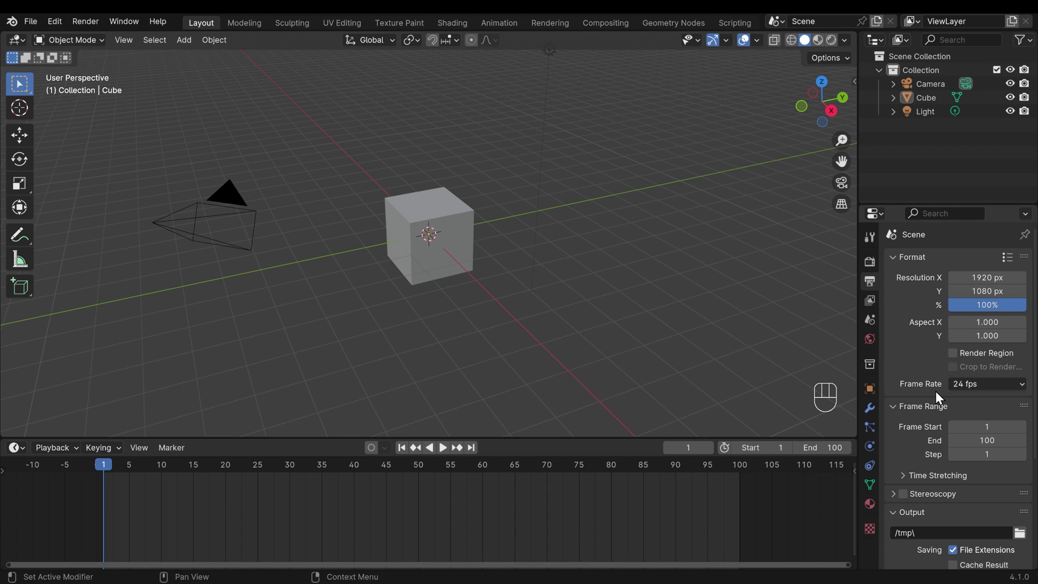
left_click(966, 385)
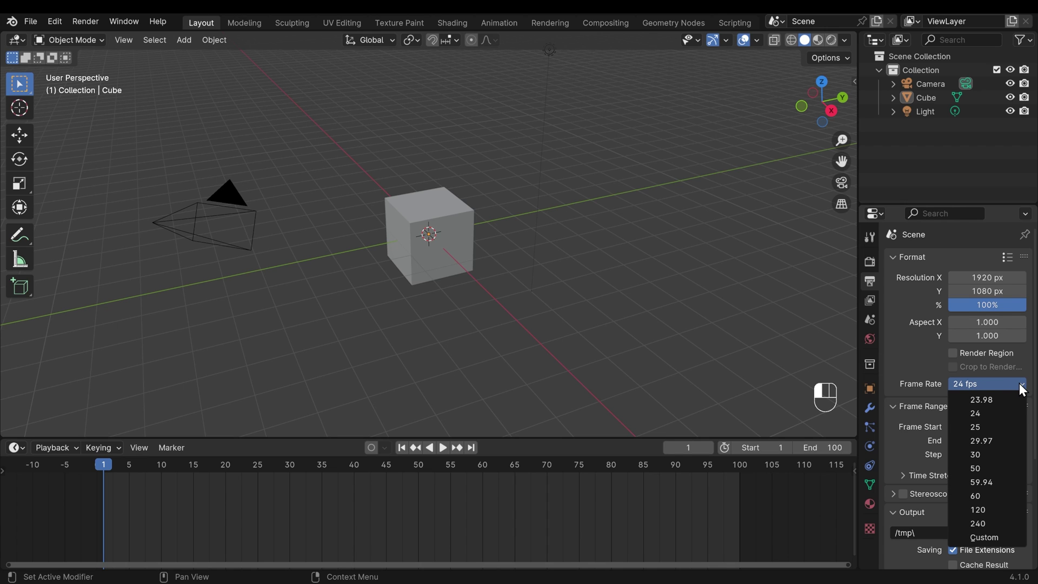
left_click(994, 411)
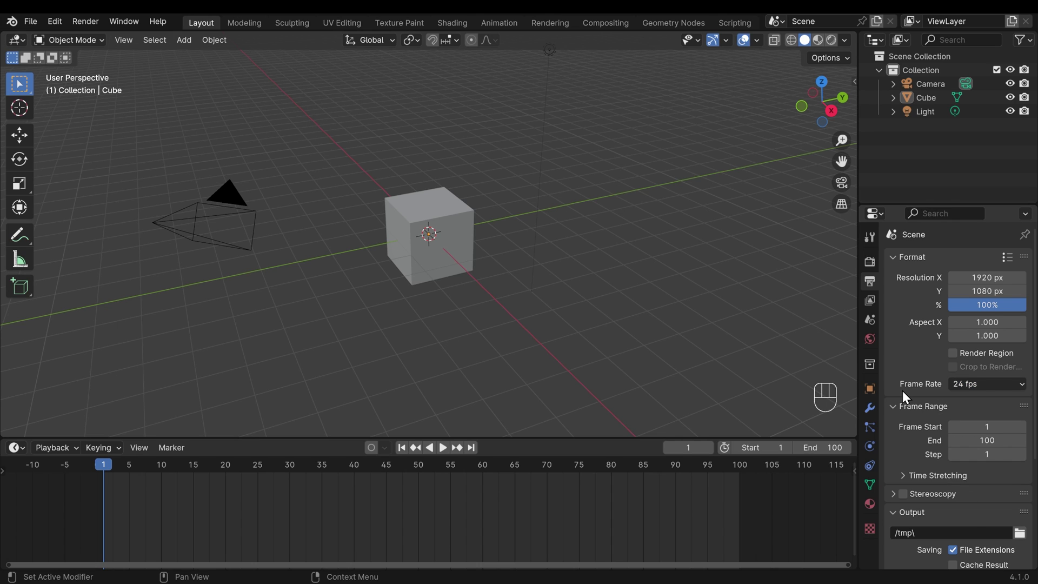
left_click(1001, 385)
left_click(1002, 413)
left_click(984, 385)
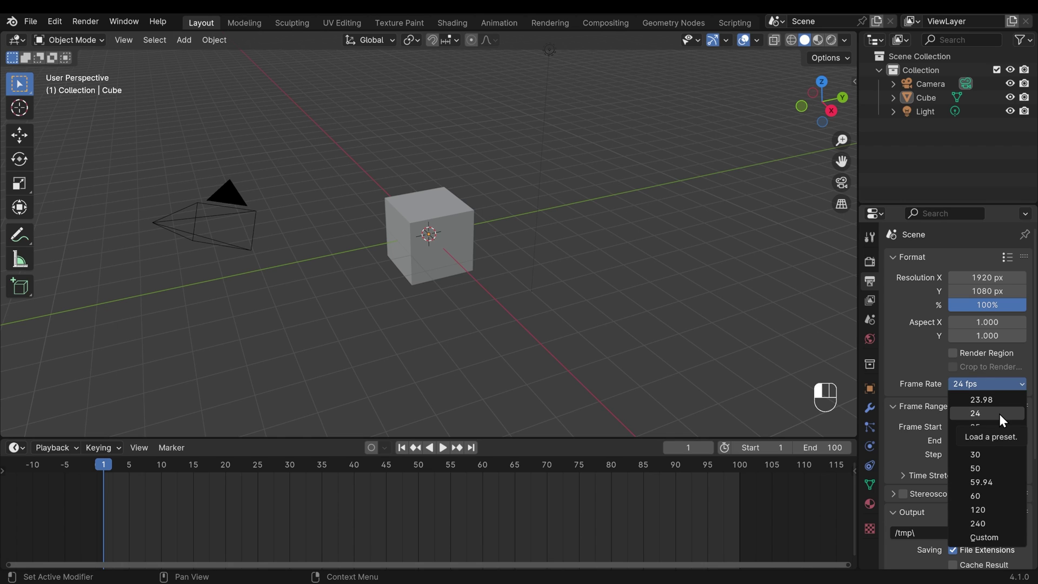
left_click(999, 414)
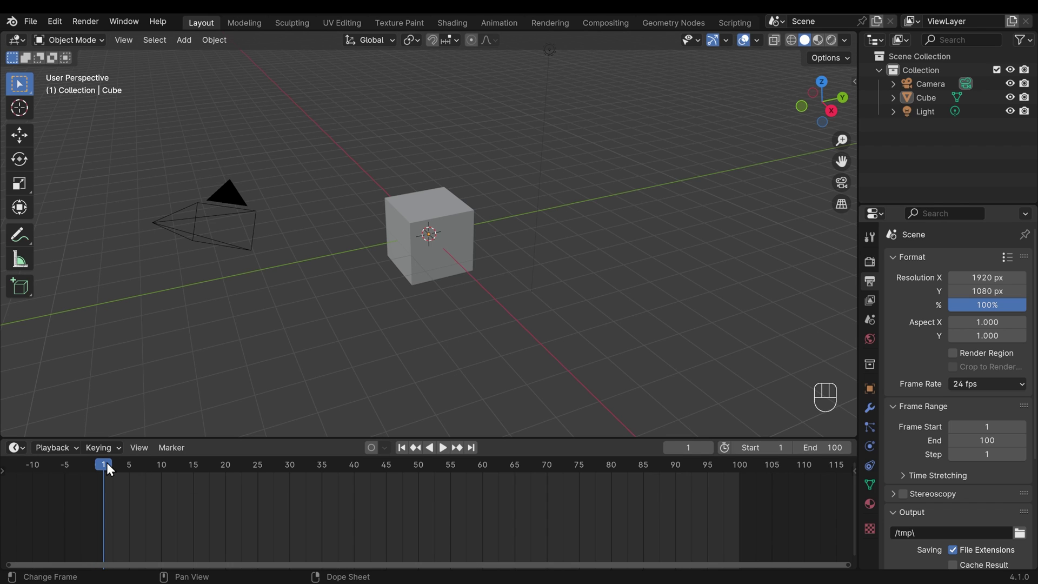
Step: Set the current frame to 0 and move the default cube along the X axis to -5 m
left_click_drag(106, 462, 249, 469)
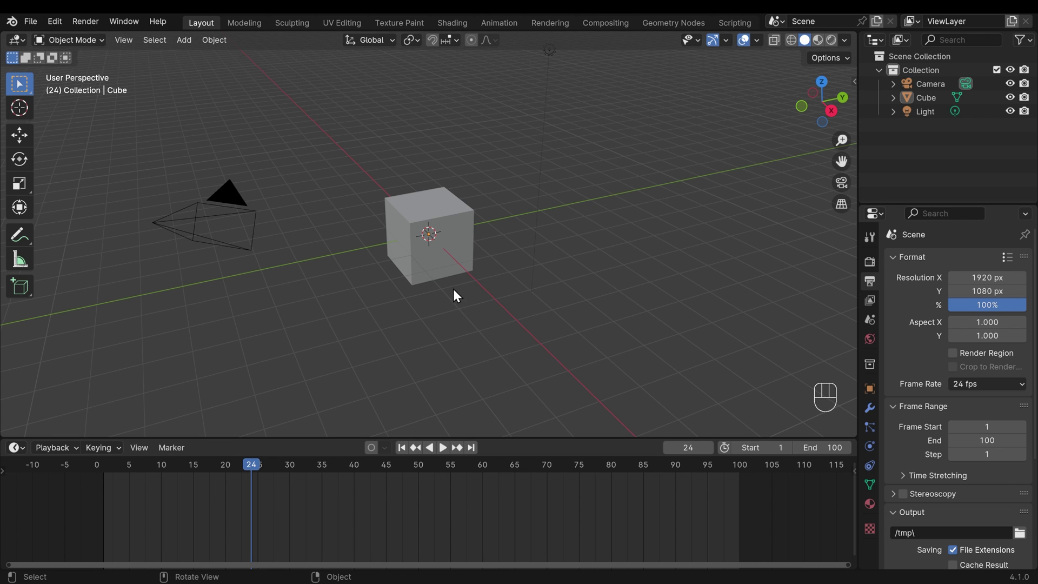
middle_click_drag(400, 280, 495, 278)
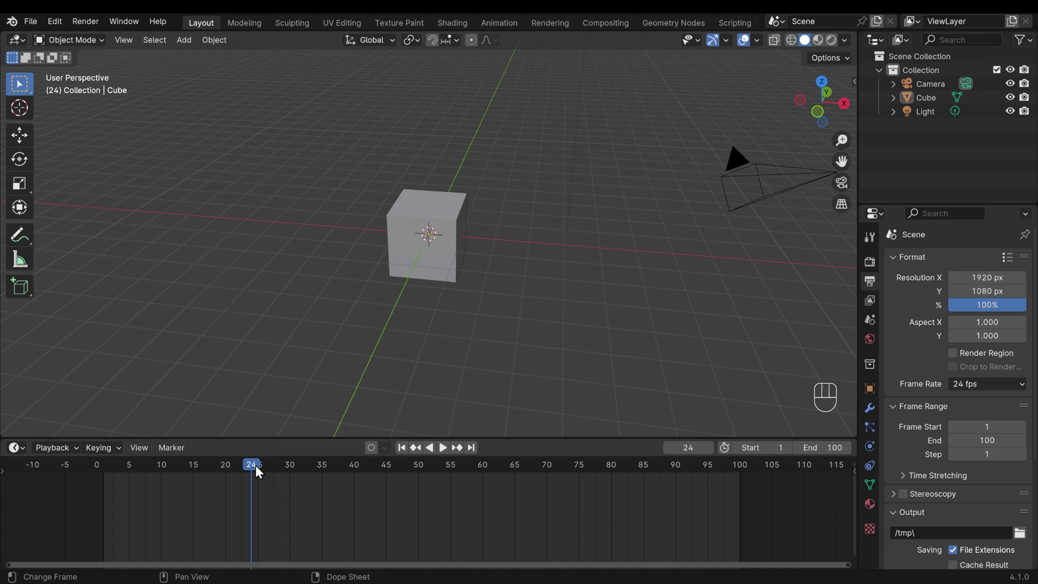
left_click_drag(255, 465, 99, 485)
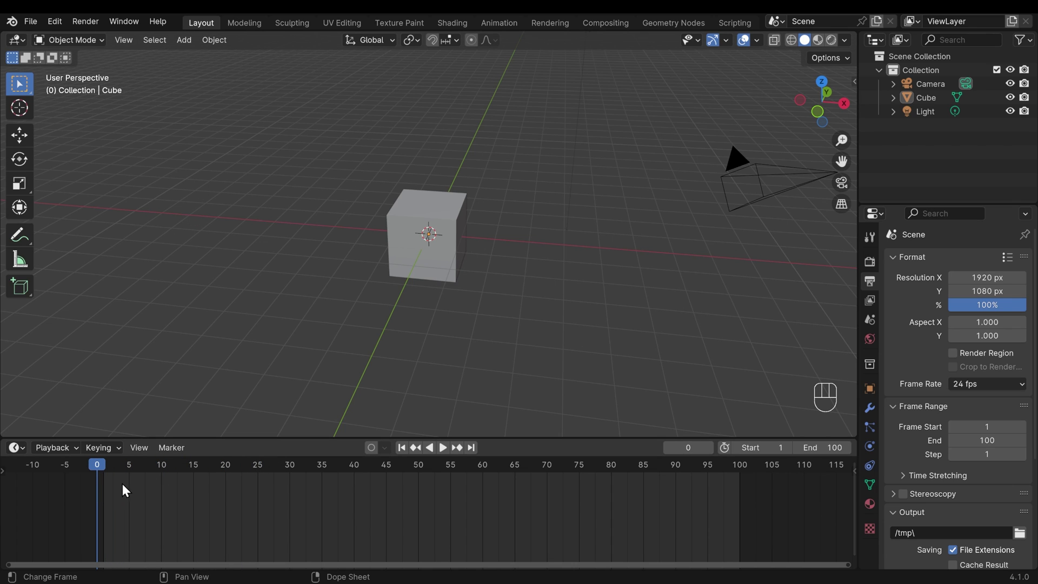
left_click(407, 269)
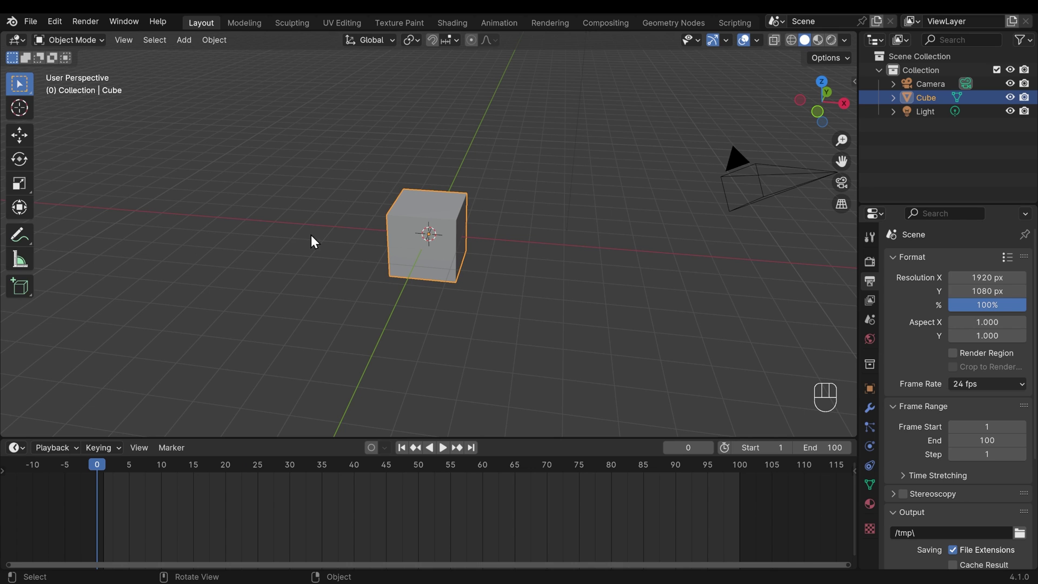
key("g")
key("x")
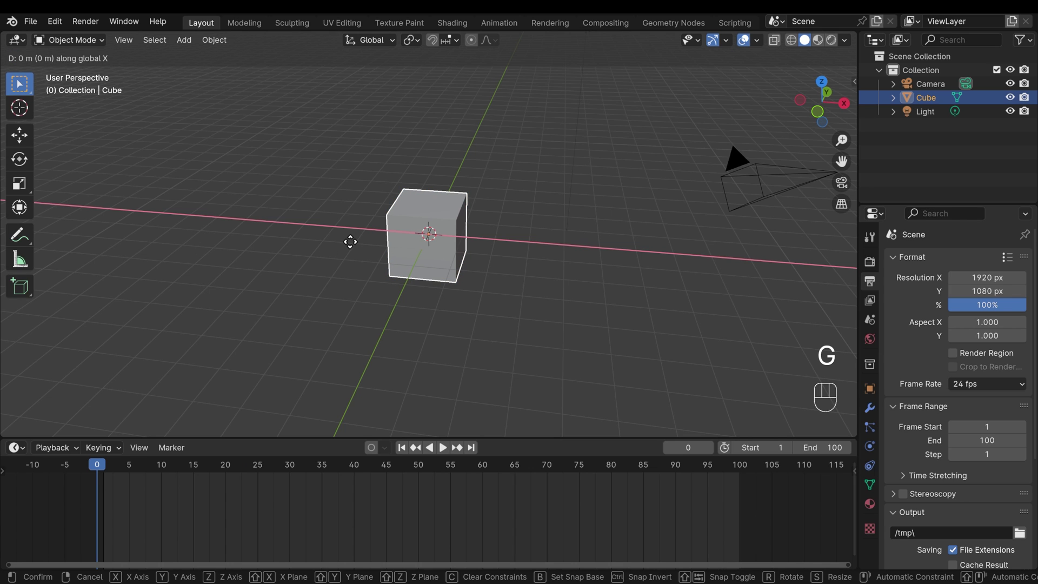
left_click(329, 245)
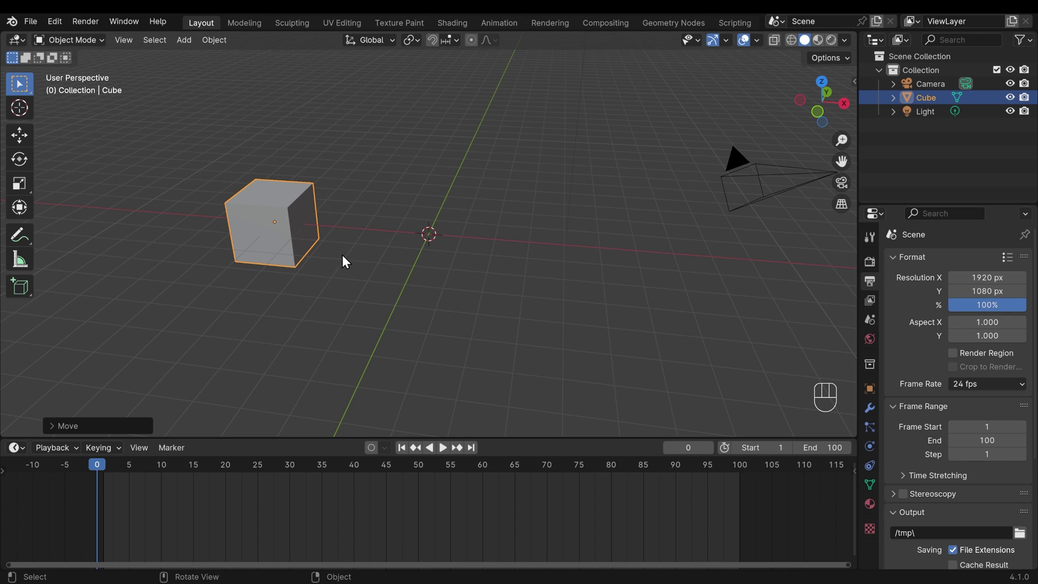
Step: Insert a keyframe for the cube's location, rotation and scale at frame 0
right_click(460, 210)
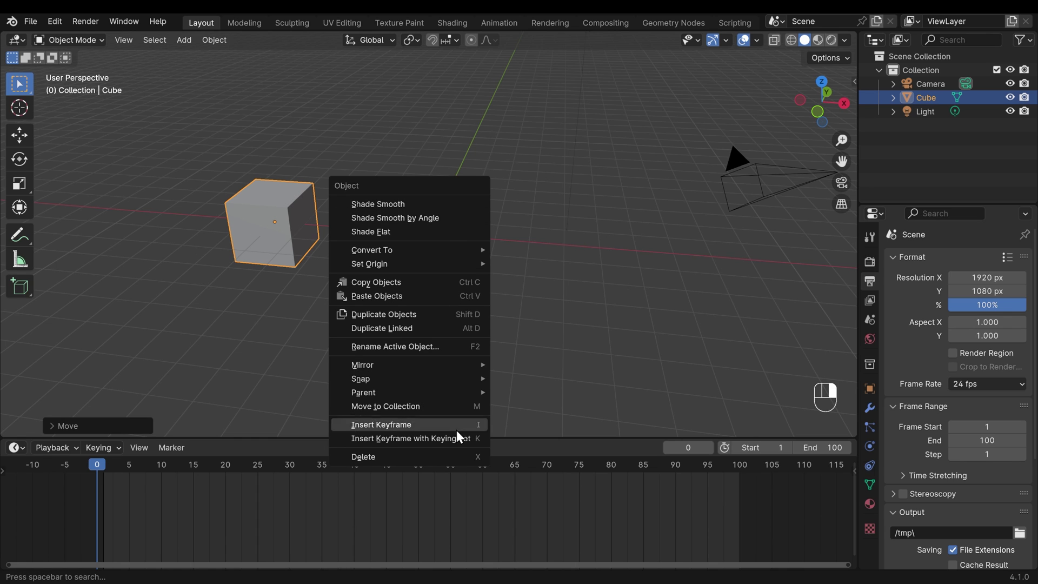
right_click(572, 504)
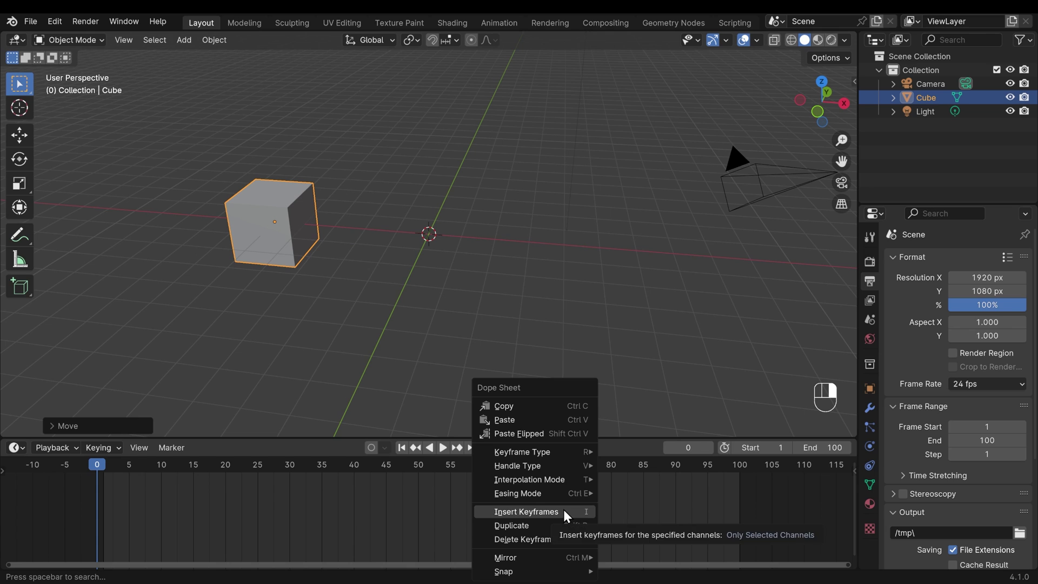
right_click(478, 212)
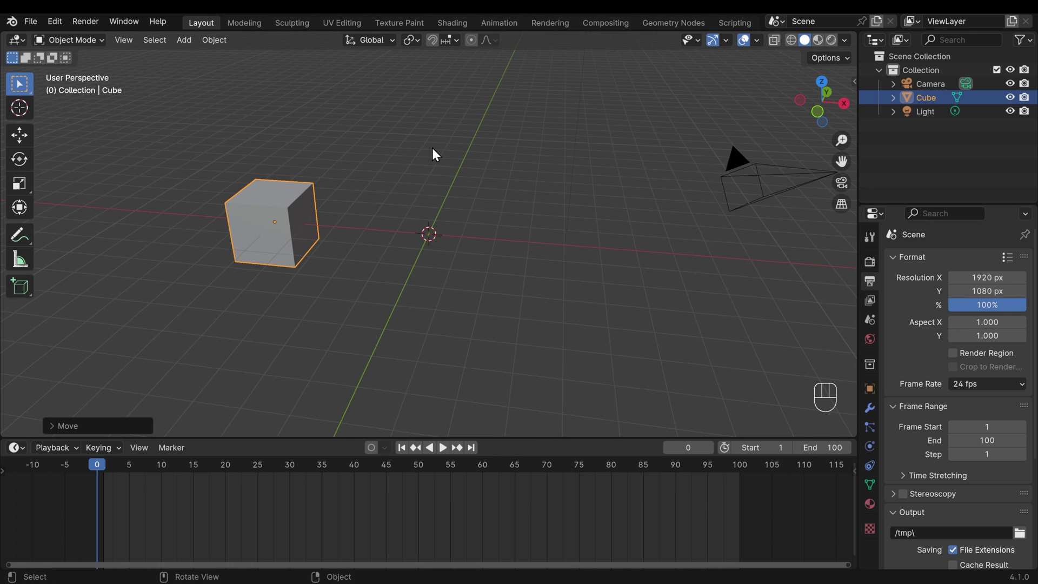
key("i")
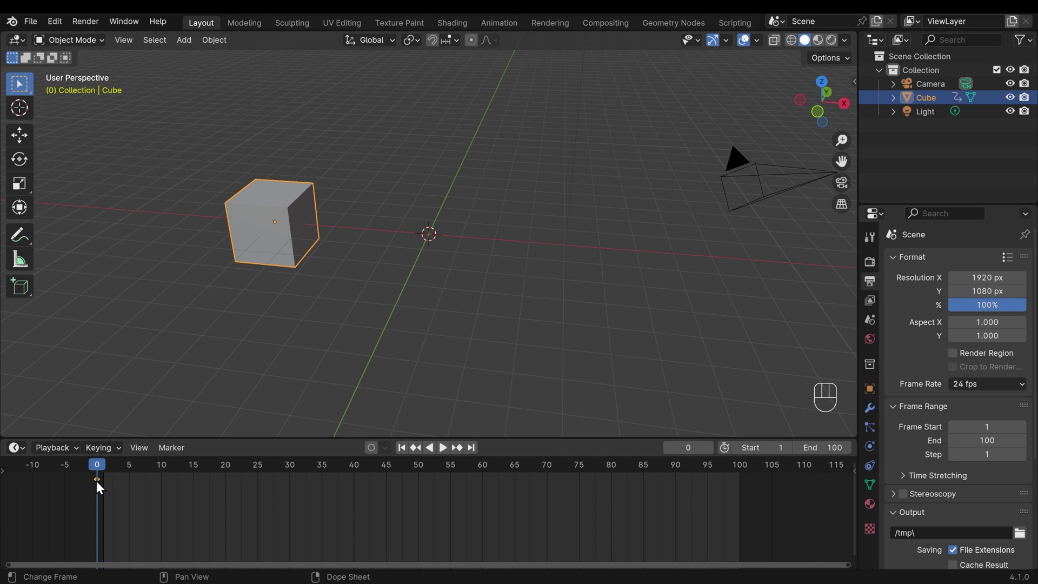
Step: Show the cube's object properties and scrub the timeline to compare its transform fields on and off the frame 0 keyframe
left_click_drag(98, 486, 348, 464)
left_click_drag(397, 465, 105, 479)
left_click(870, 388)
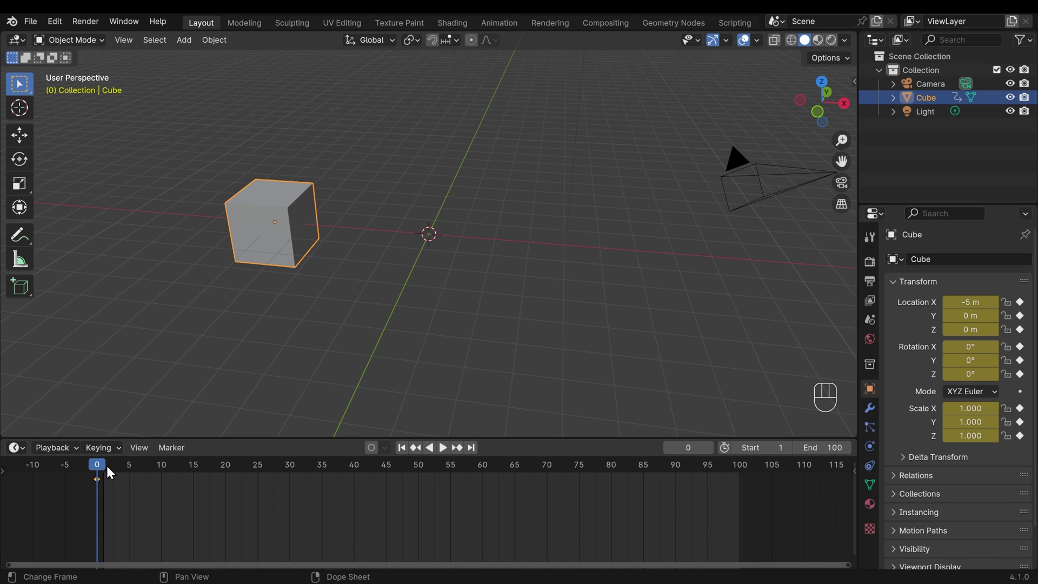
left_click_drag(98, 474, 438, 481)
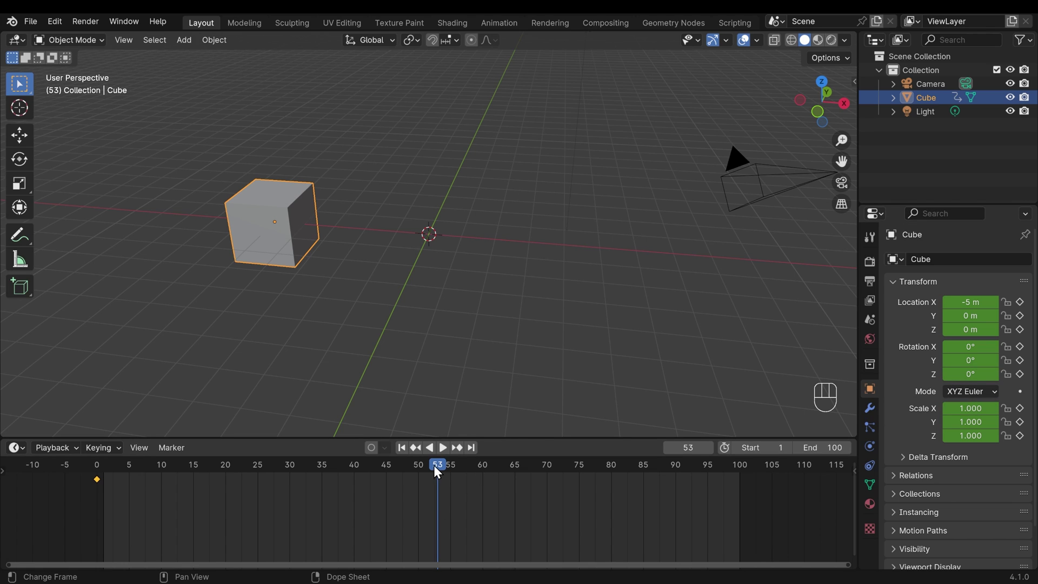
left_click_drag(438, 472, 98, 480)
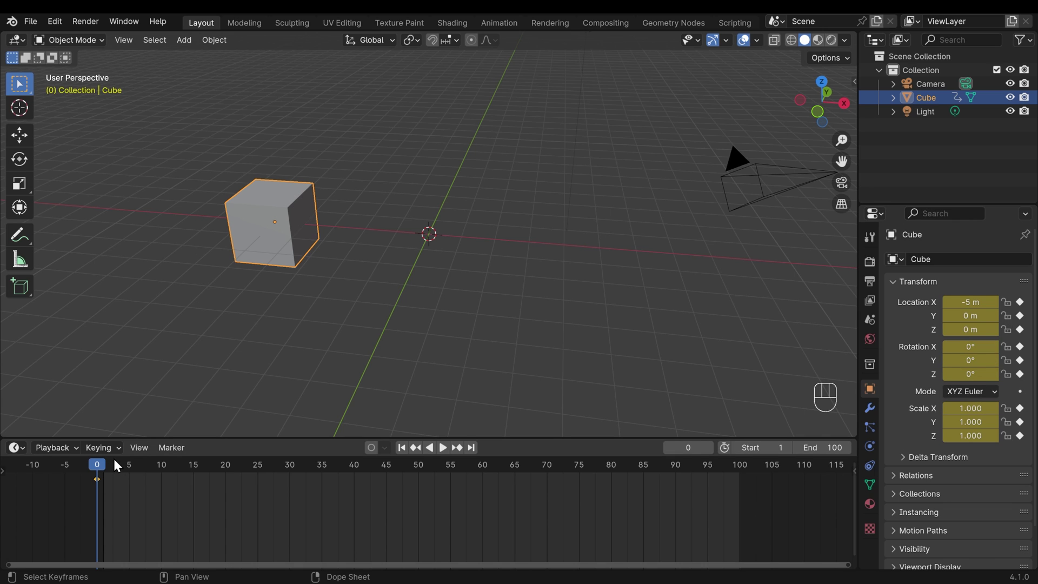
left_click_drag(118, 466, 174, 466)
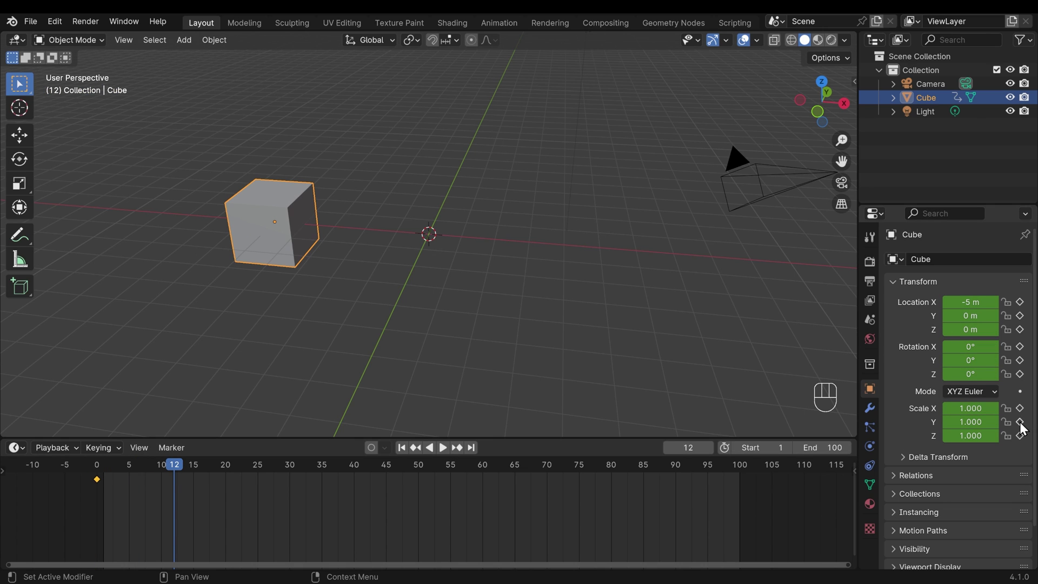
left_click(98, 475)
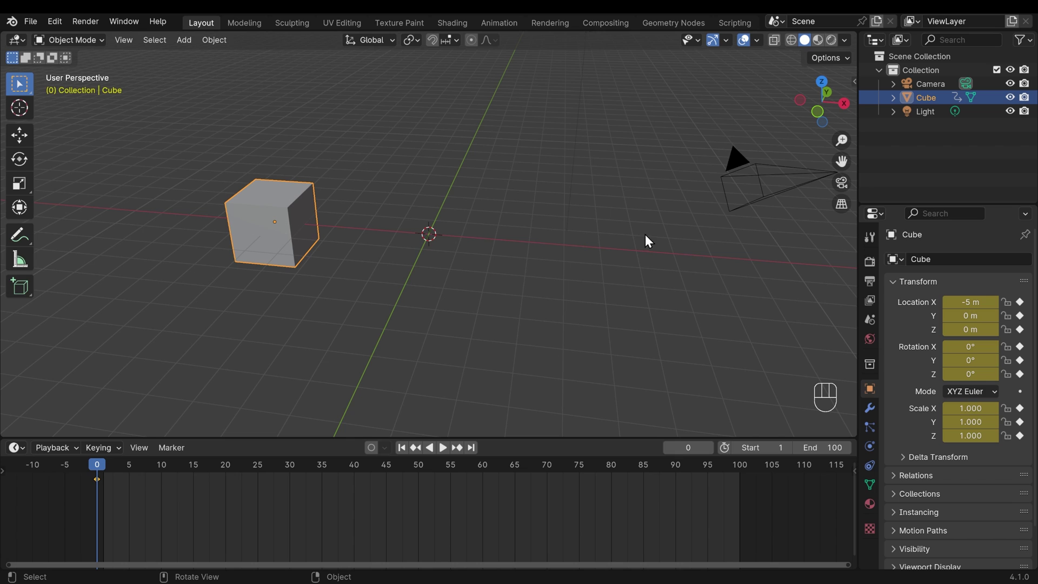
Step: Try to set the cube's X location to 5 m at frame 24 without inserting a keyframe, scrubbing away and back
left_click(251, 466)
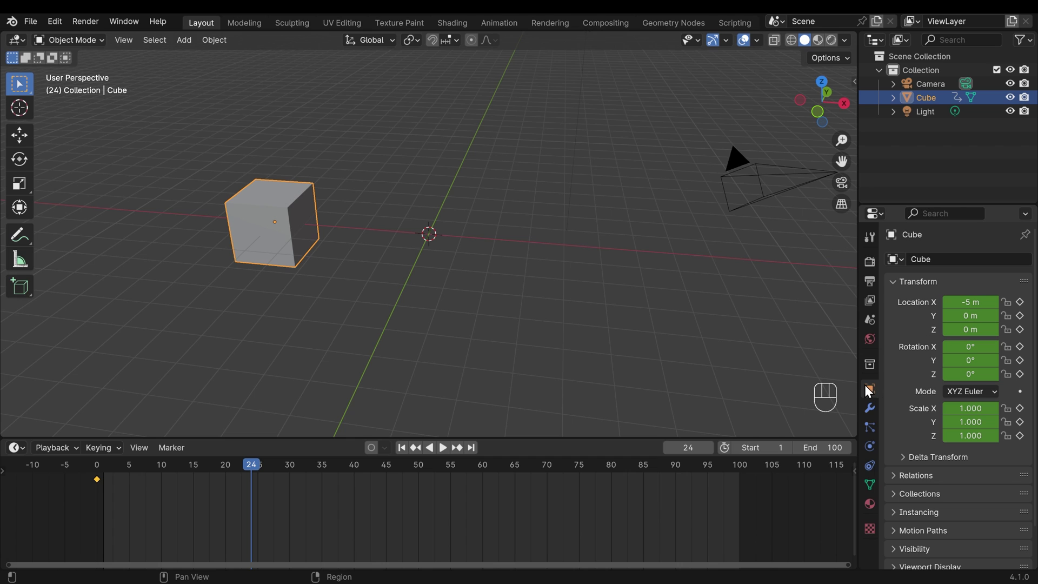
left_click(978, 302)
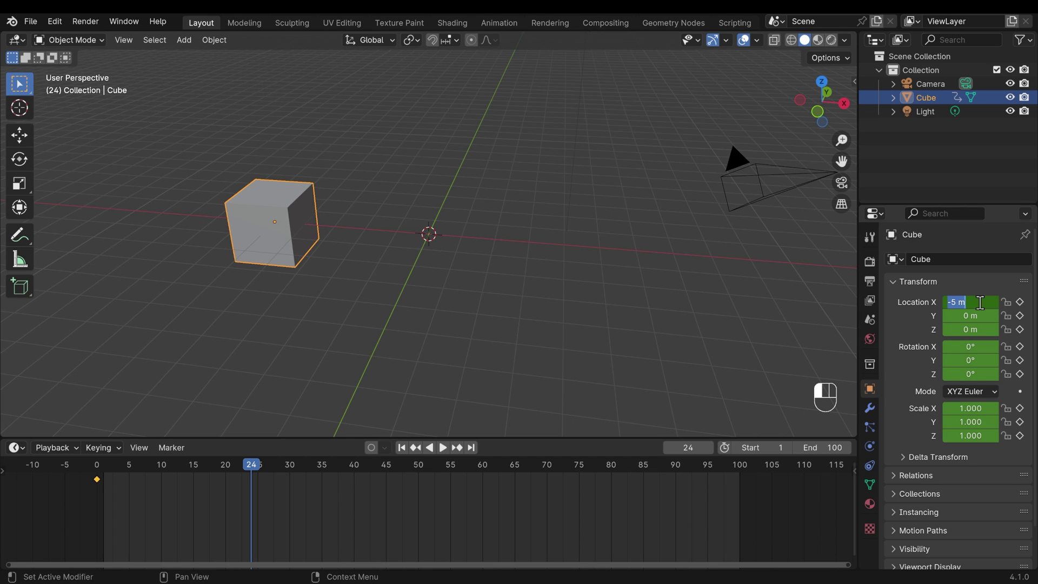
type("5")
key("Return")
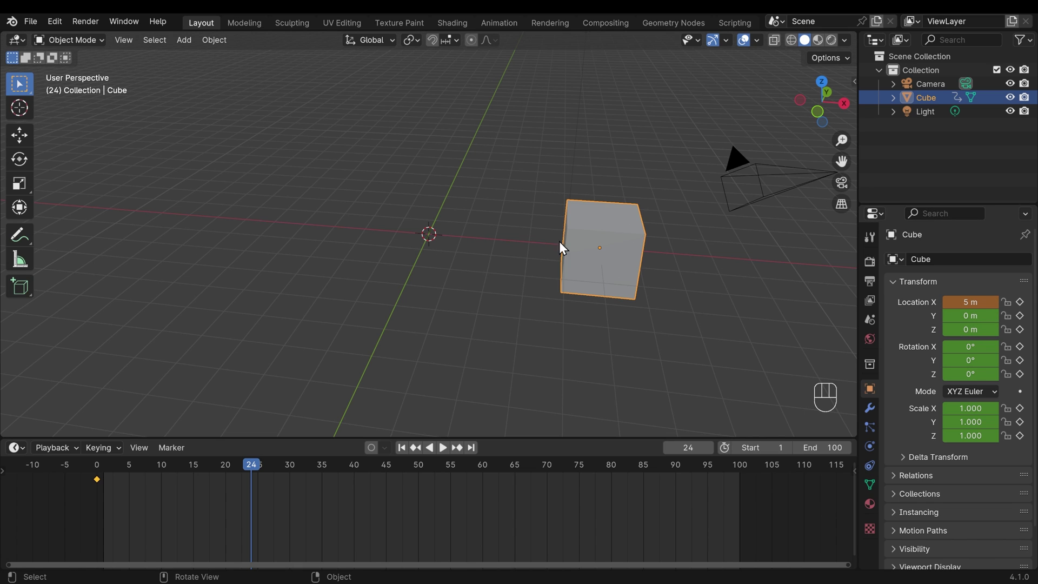
mouse_move(244, 468)
left_mouse_down()
mouse_move(317, 473)
mouse_move(263, 472)
left_mouse_up()
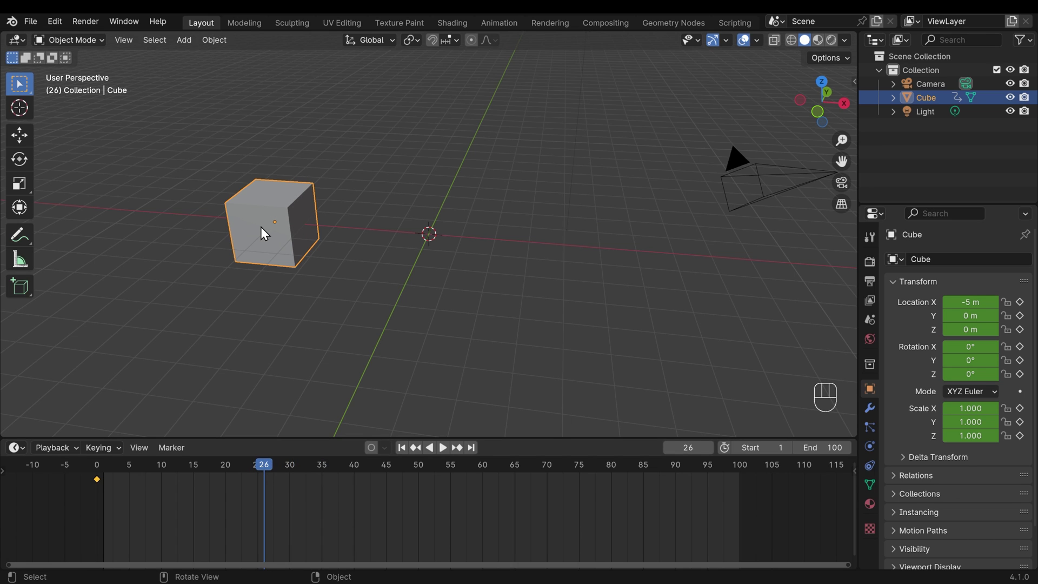
left_click(252, 465)
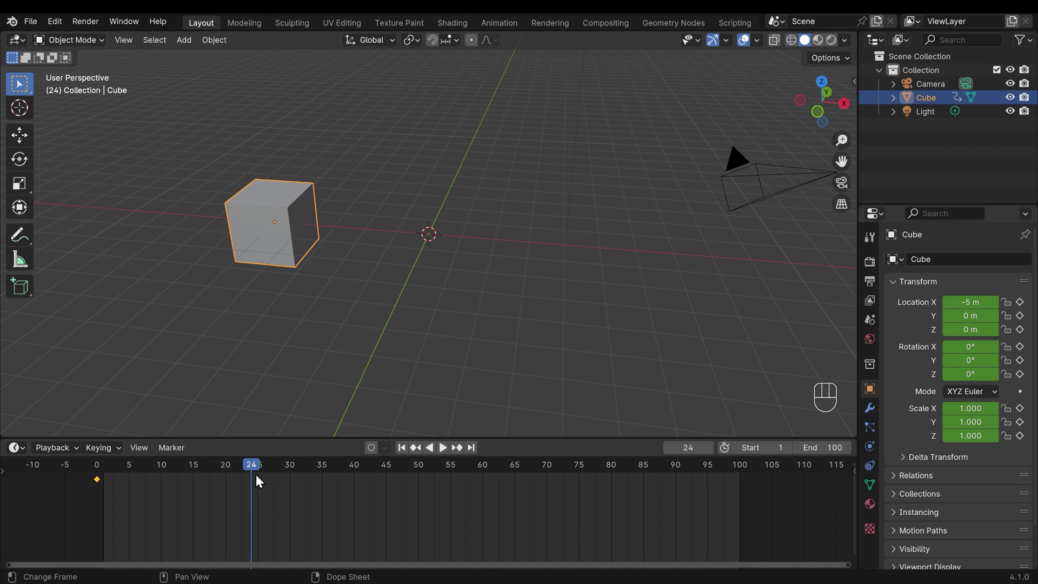
Step: Set the cube's X location to 5 m at frame 24 and insert a Location keyframe
left_click(976, 304)
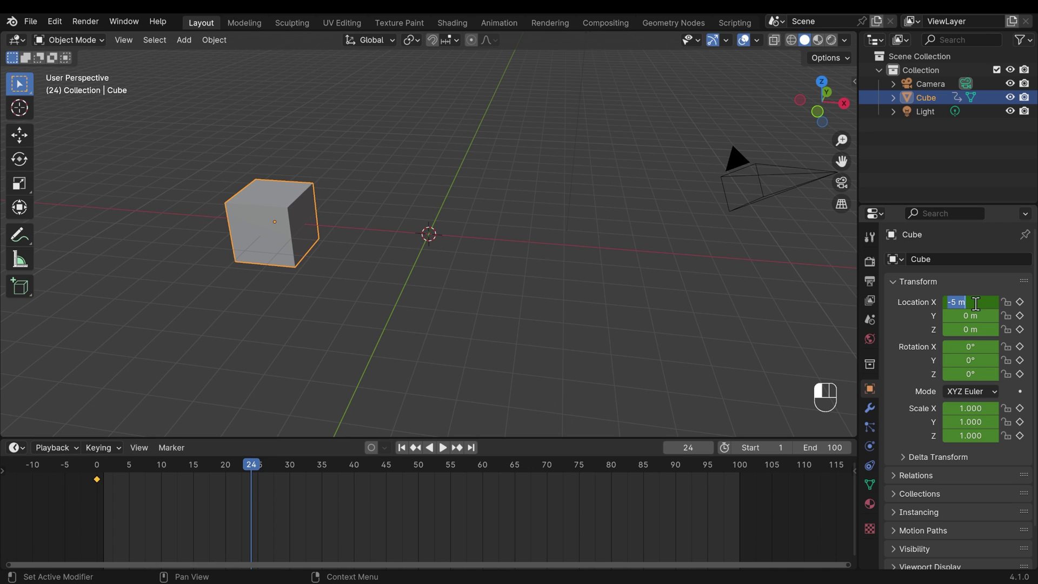
type("5")
key("Return")
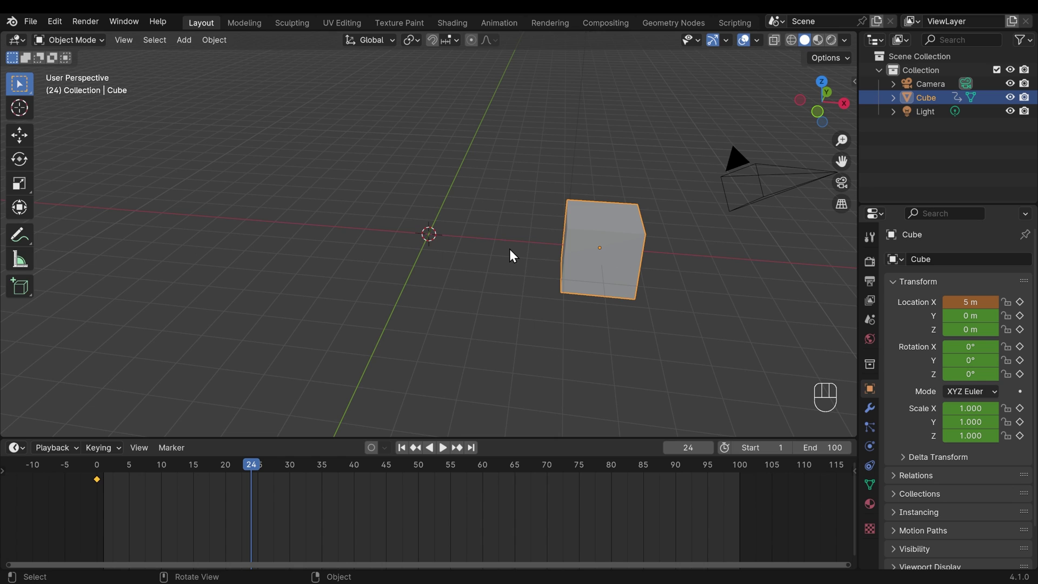
key("k")
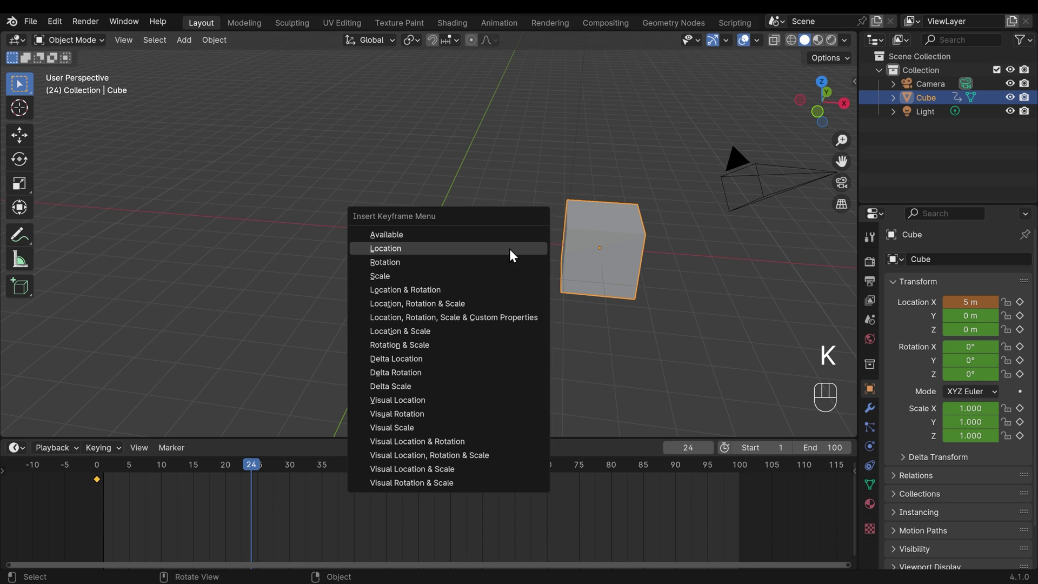
left_click(387, 250)
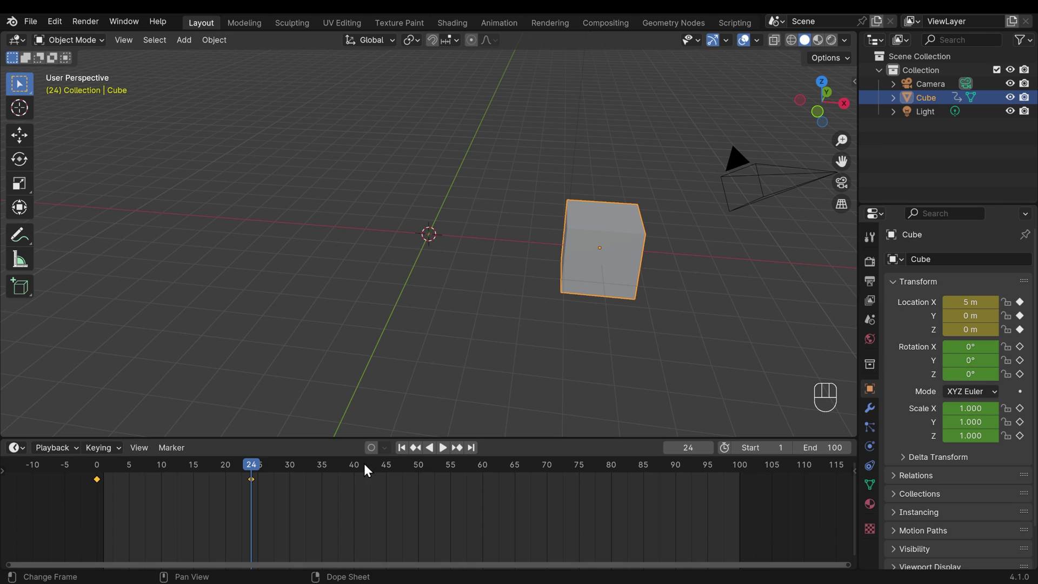
Step: Scrub the timeline to frames 48, 0 and 24 and play back the cube's movement between its keyframes
left_click_drag(312, 465, 412, 476)
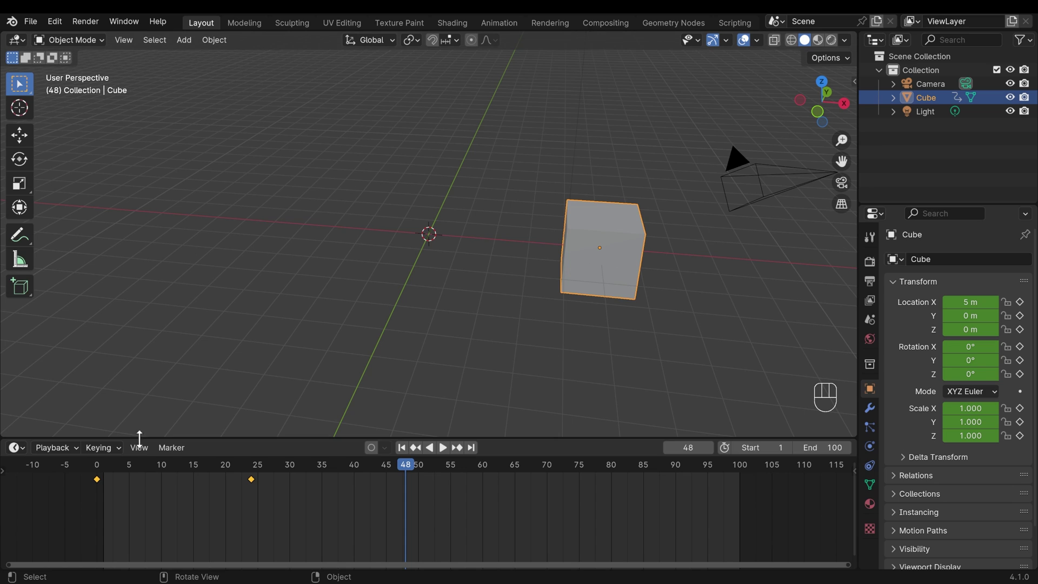
key("space")
left_click(96, 469)
key("space")
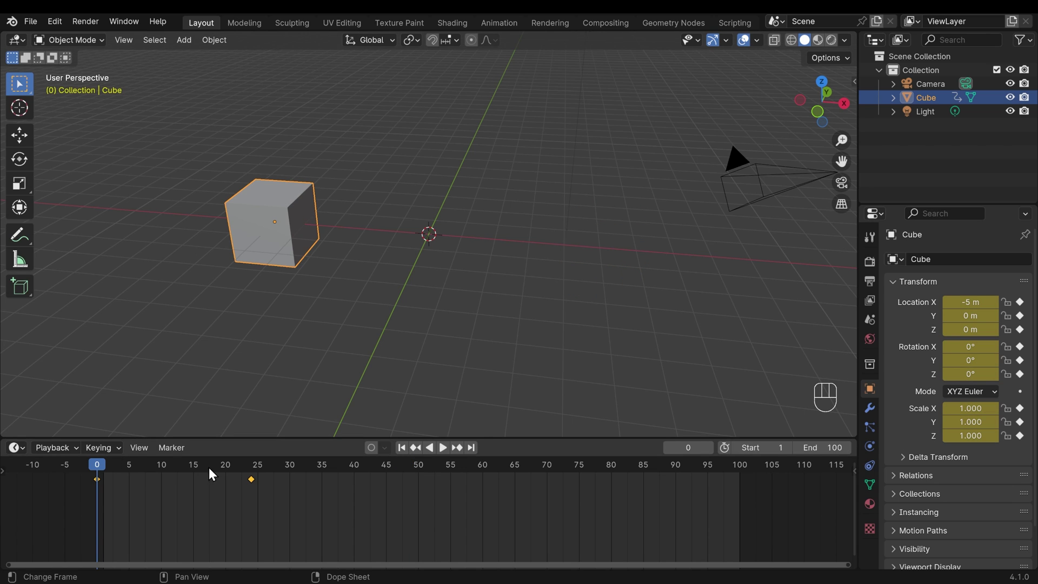
left_click(252, 473)
key("space")
key("space")
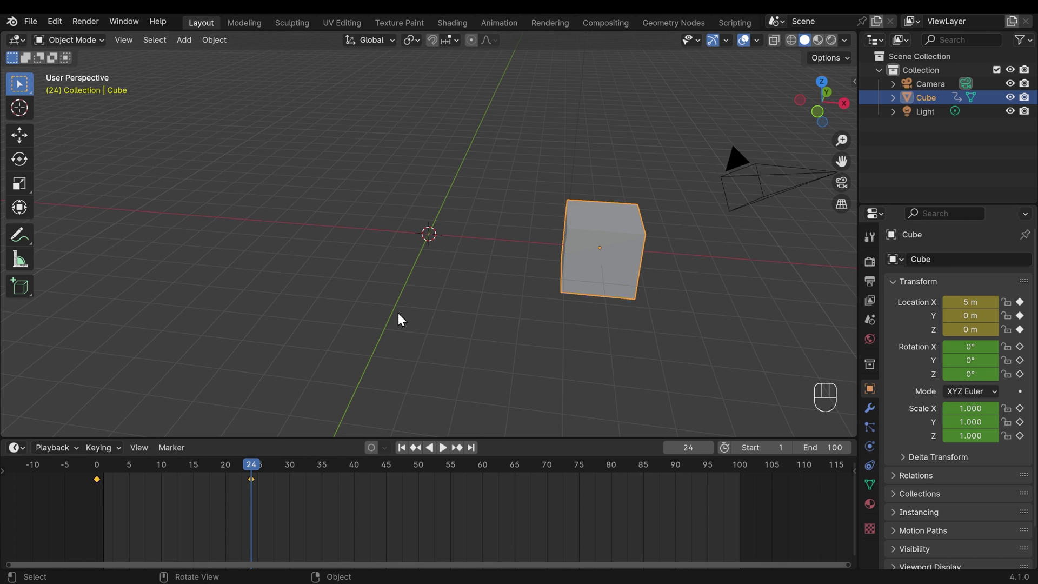
middle_click_drag(398, 317, 556, 344)
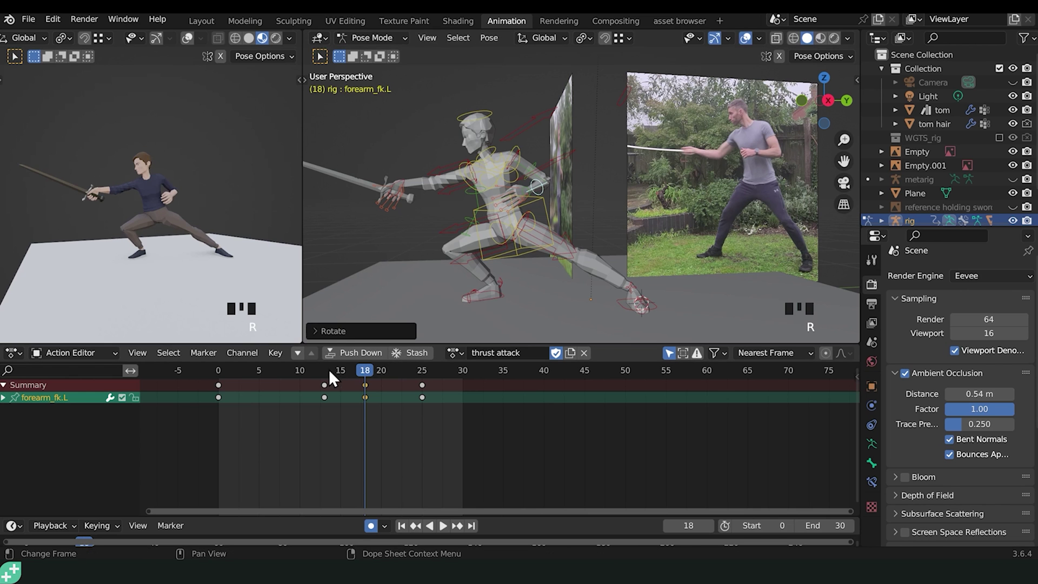
key("space")
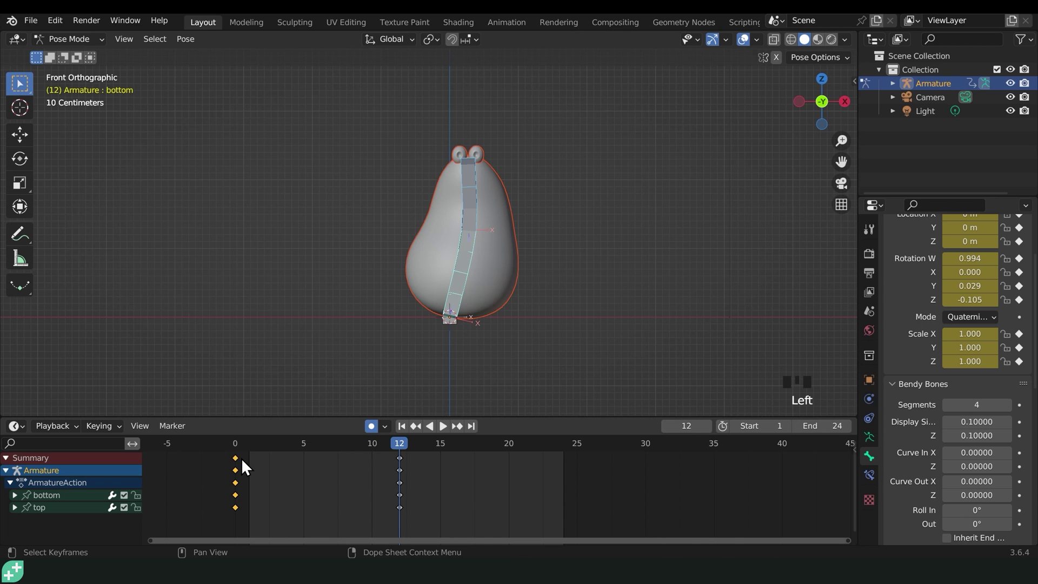
key("space")
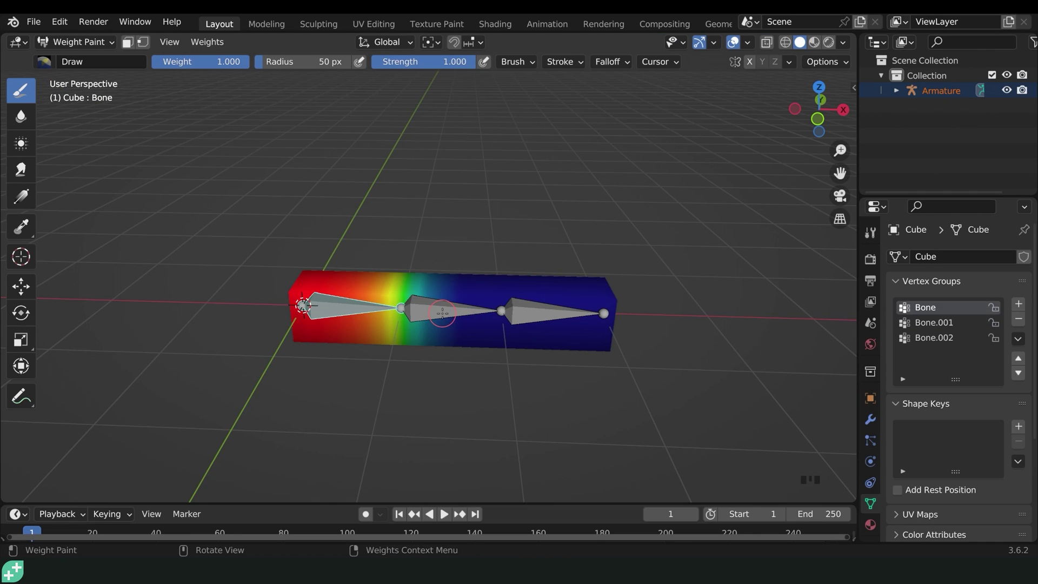
left_click(557, 314, "ctrl")
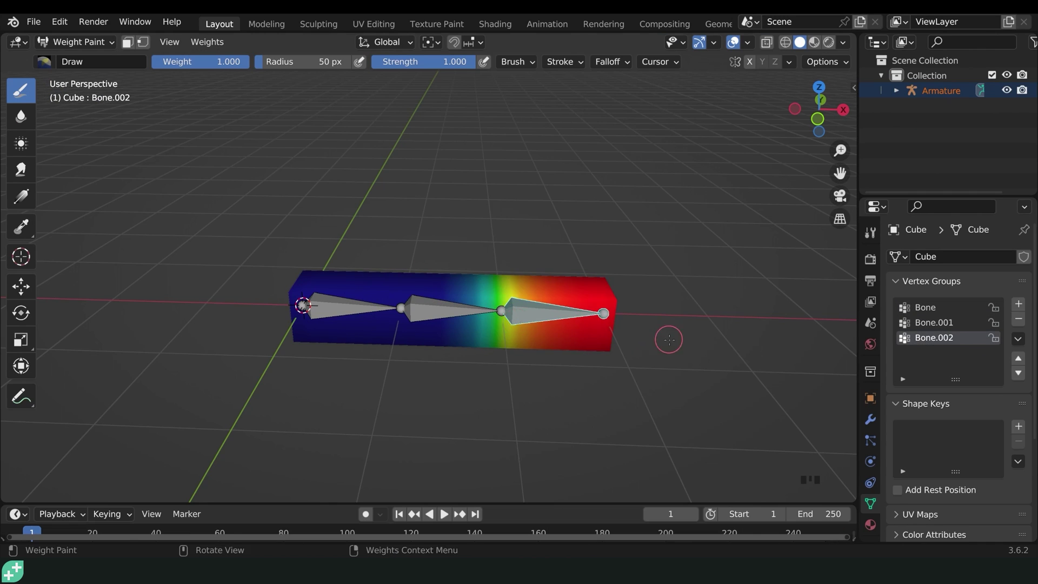
key("r")
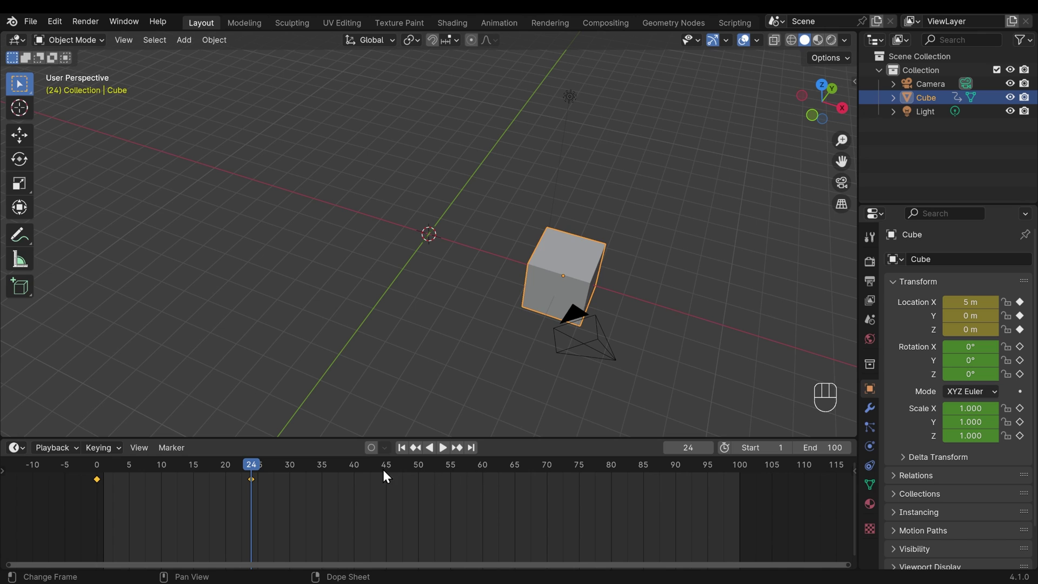
Step: Set the cube's Y location to 10 m at frame 48 and insert a location keyframe there
left_click_drag(259, 472, 408, 472)
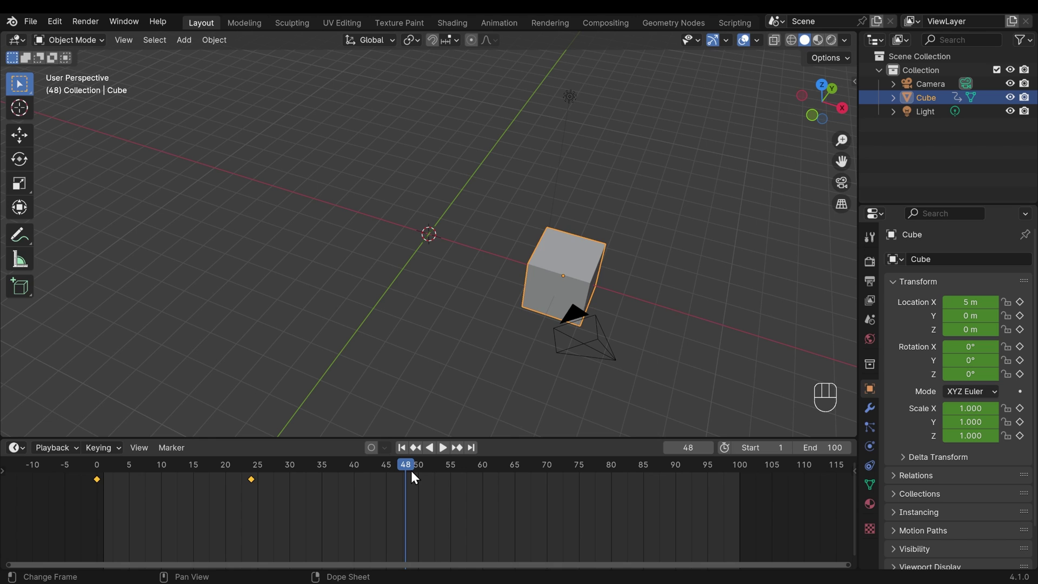
left_click(982, 315)
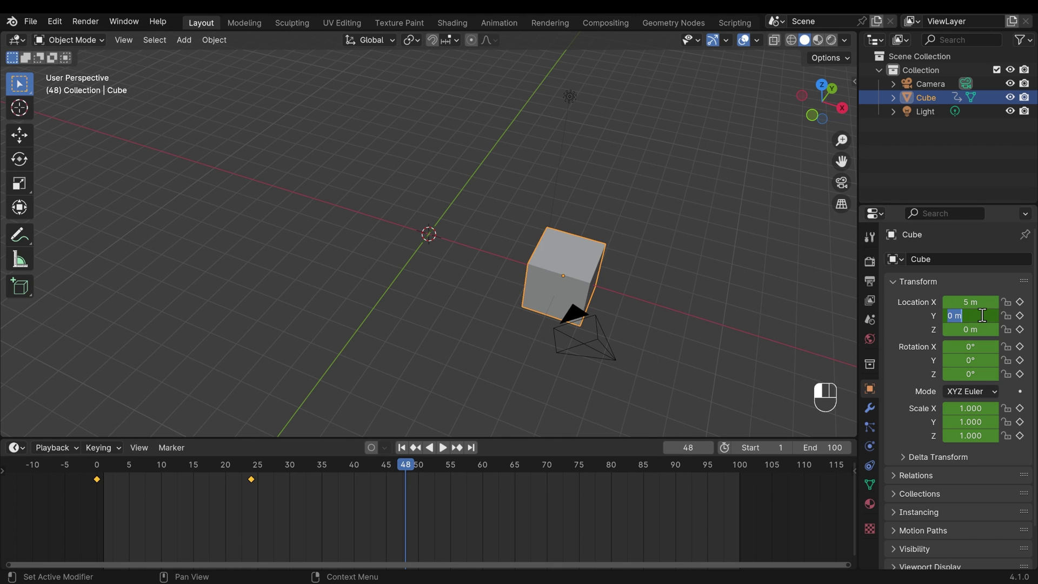
type("10")
key("Return")
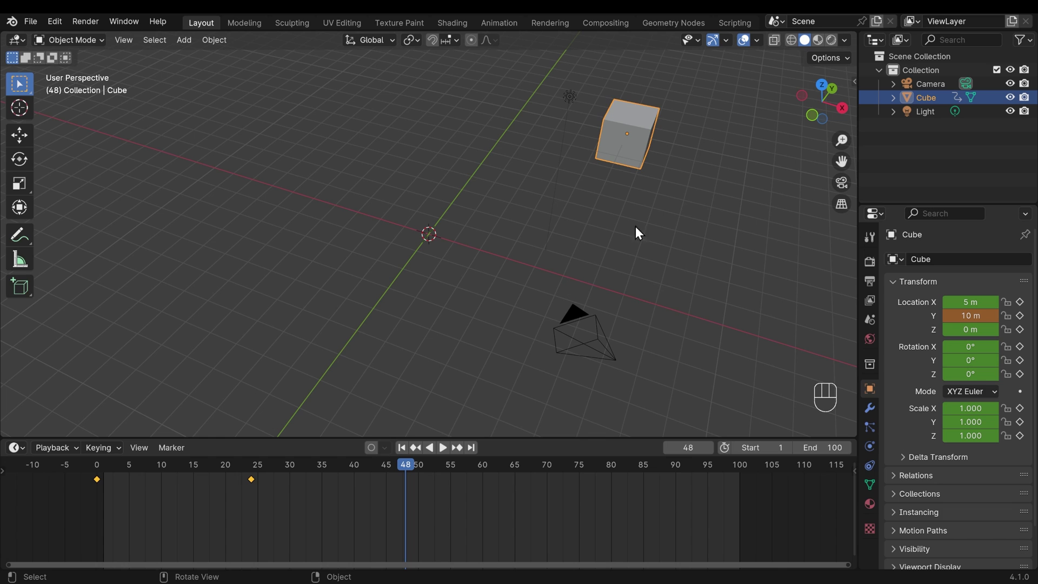
key("k")
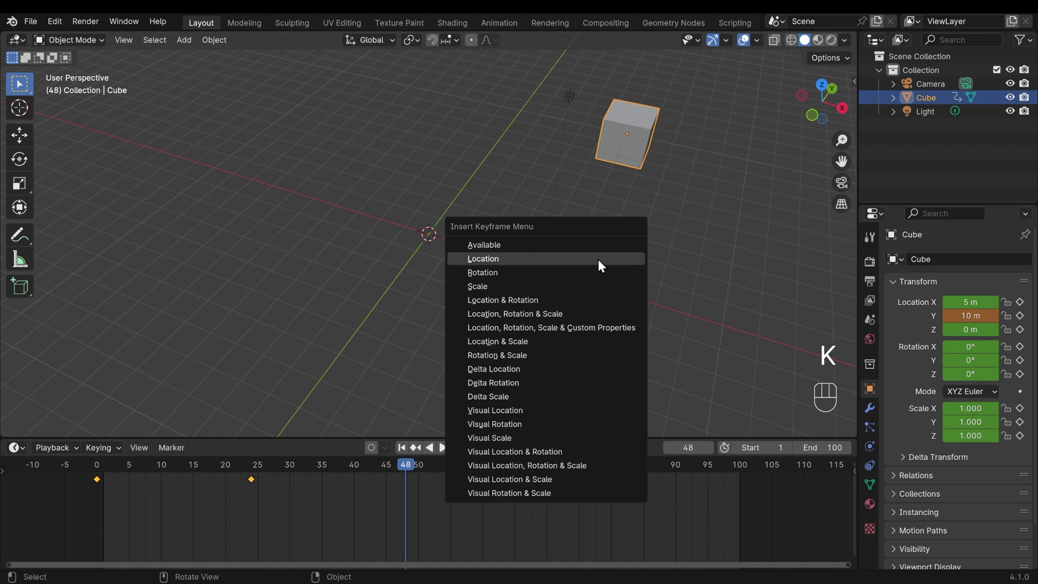
key("Escape")
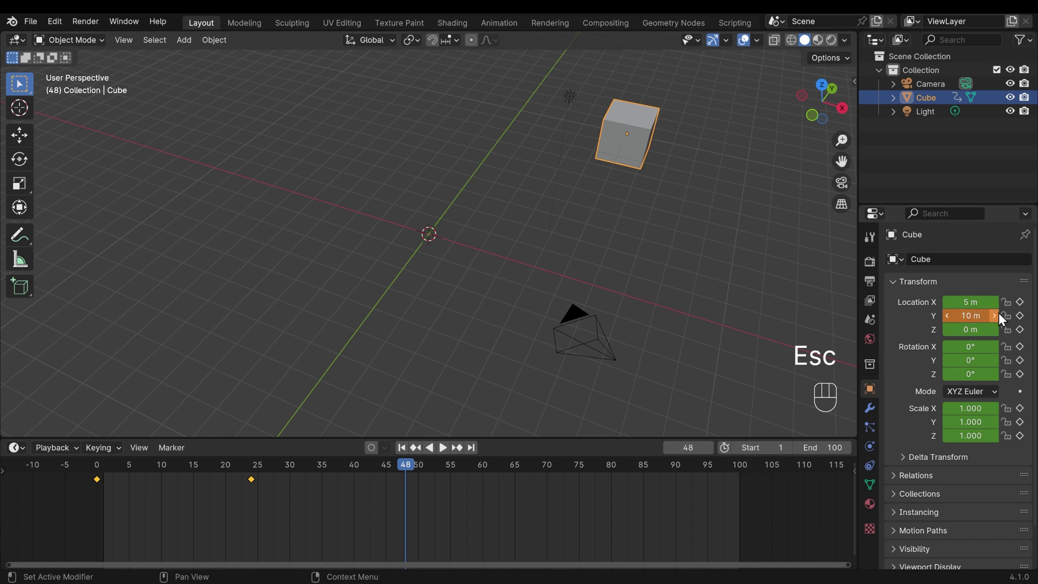
left_click(1021, 302)
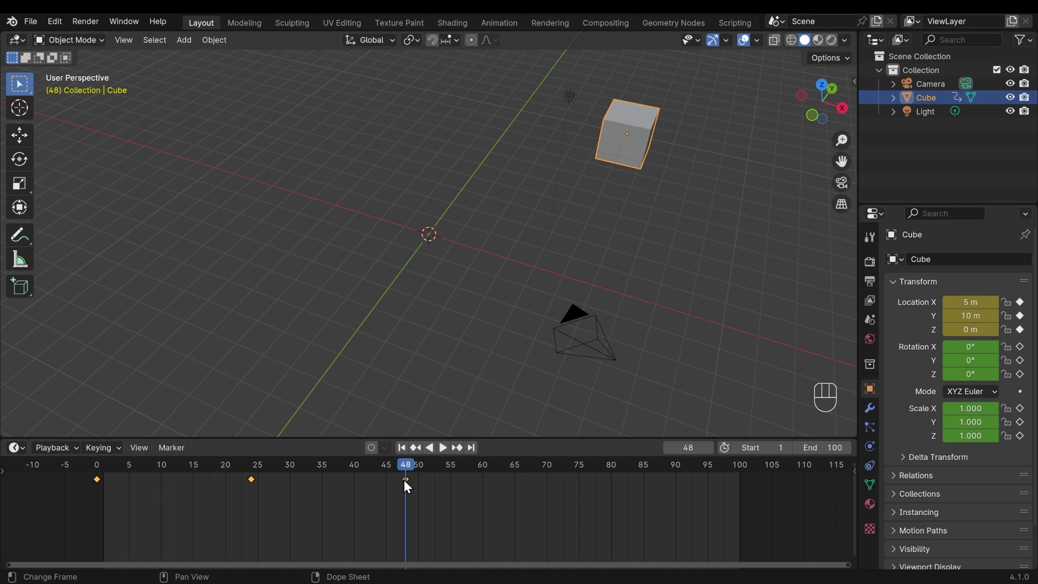
mouse_move(404, 479)
left_mouse_down()
mouse_move(124, 473)
mouse_move(405, 481)
left_mouse_up()
Step: Add a plane mesh at the world origin
middle_click_drag(621, 357, 537, 329)
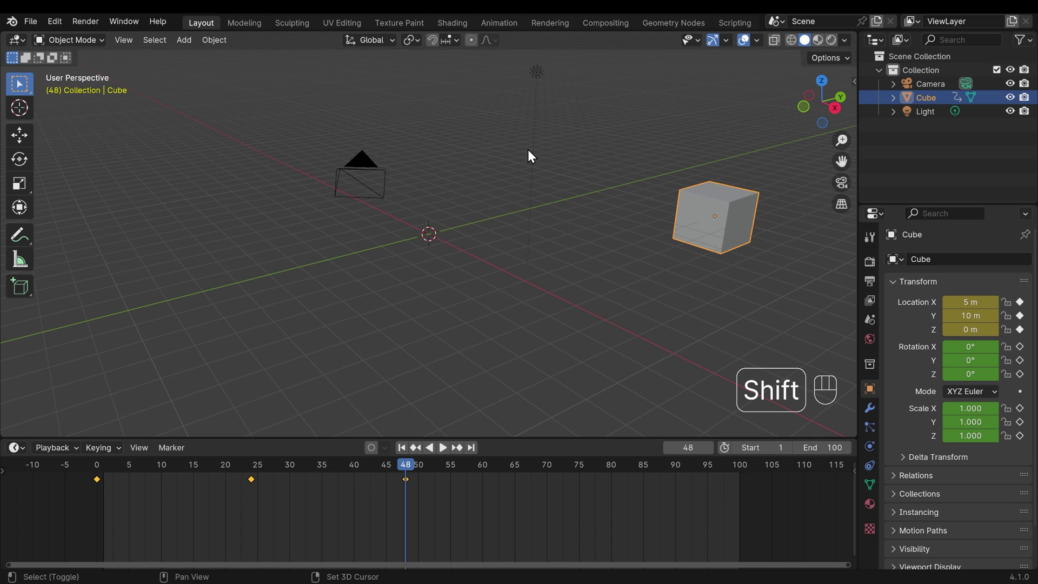
key("shift+a")
left_click(184, 40)
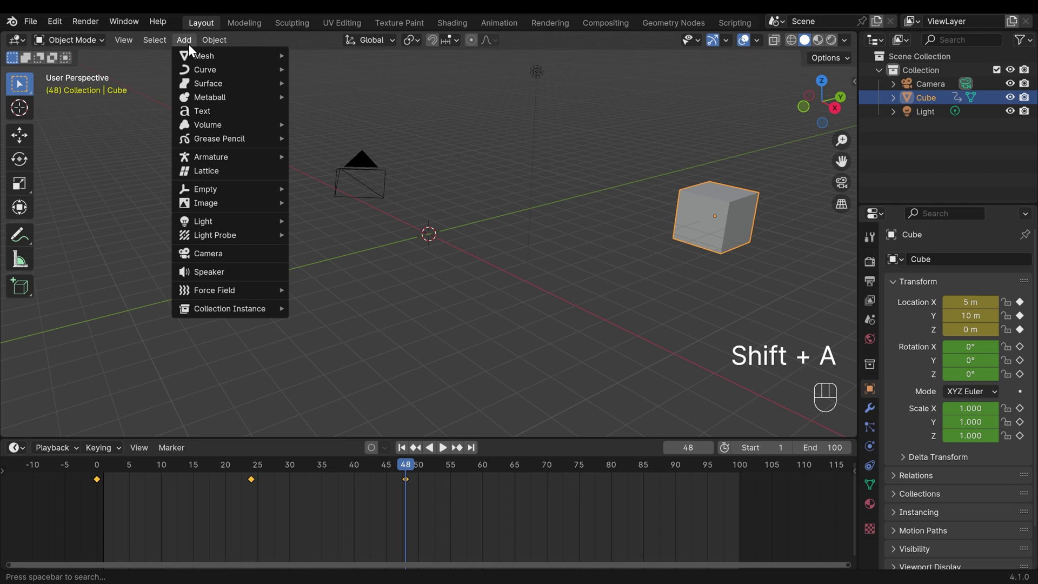
mouse_move(198, 54)
left_click(353, 51)
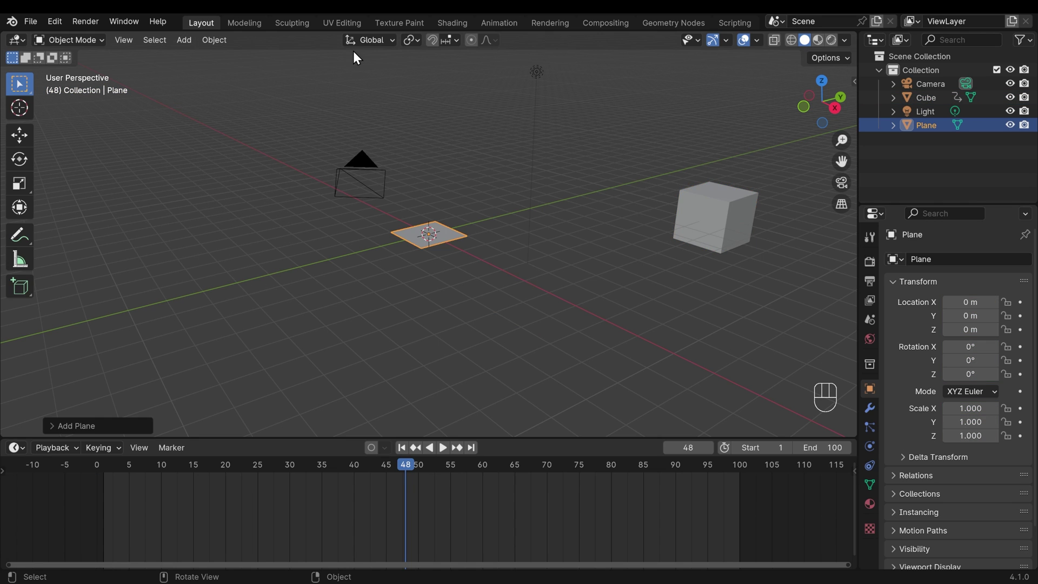
Step: Place the 3D cursor away from the origin beside the plane, and reset the plane's X, Y and Z location to 0 m
middle_click_drag(468, 232, 430, 240)
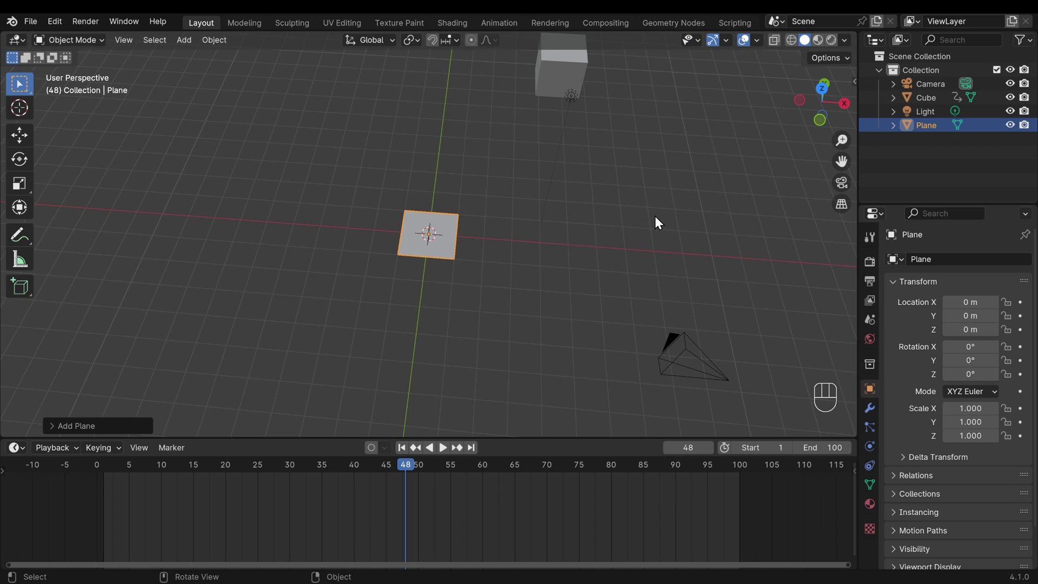
right_click_drag(287, 266, 288, 264, "shift")
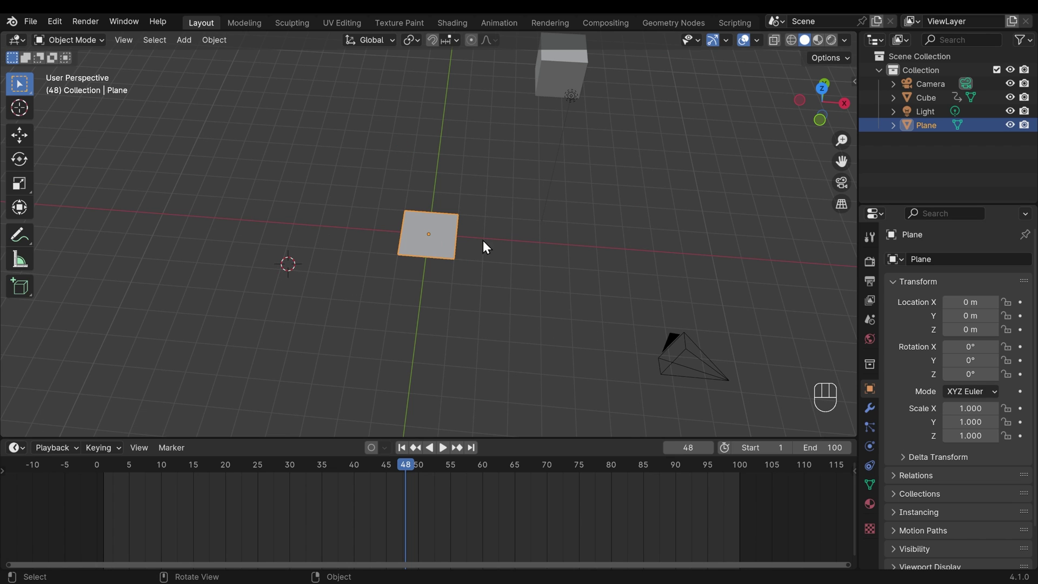
key("alt+g")
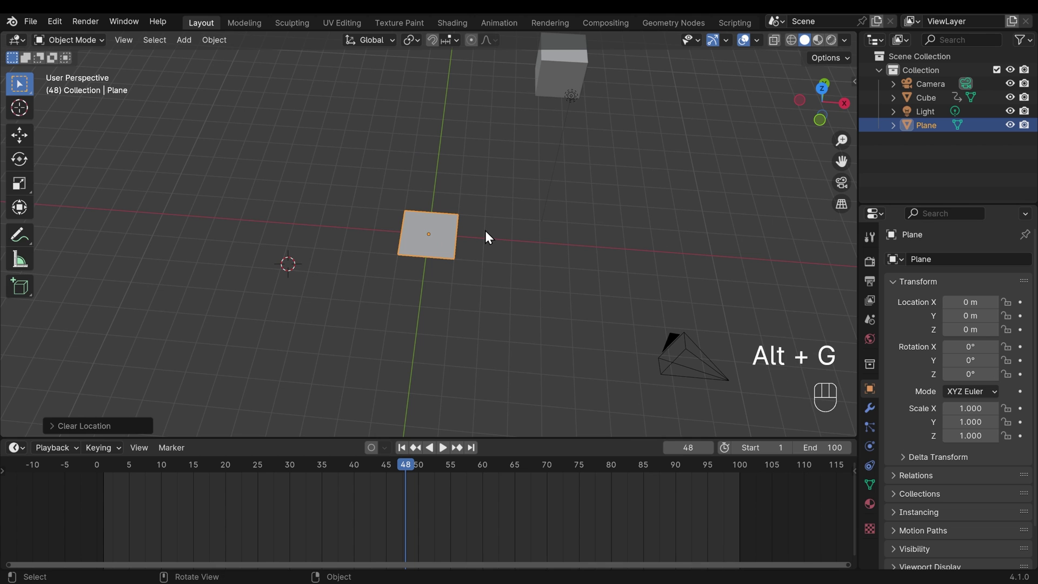
middle_click_drag(533, 287, 417, 237)
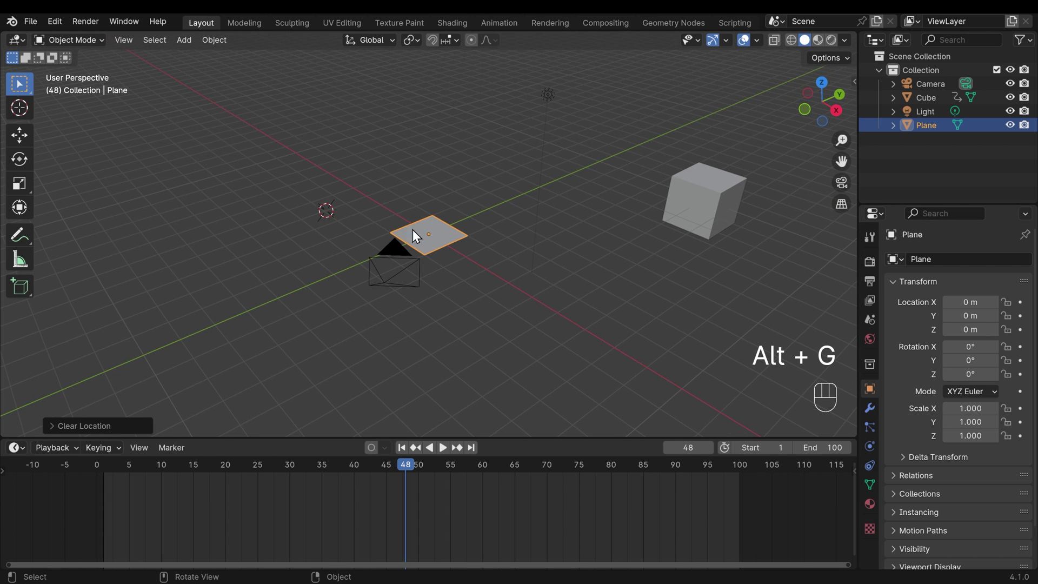
left_click_drag(970, 302, 971, 324)
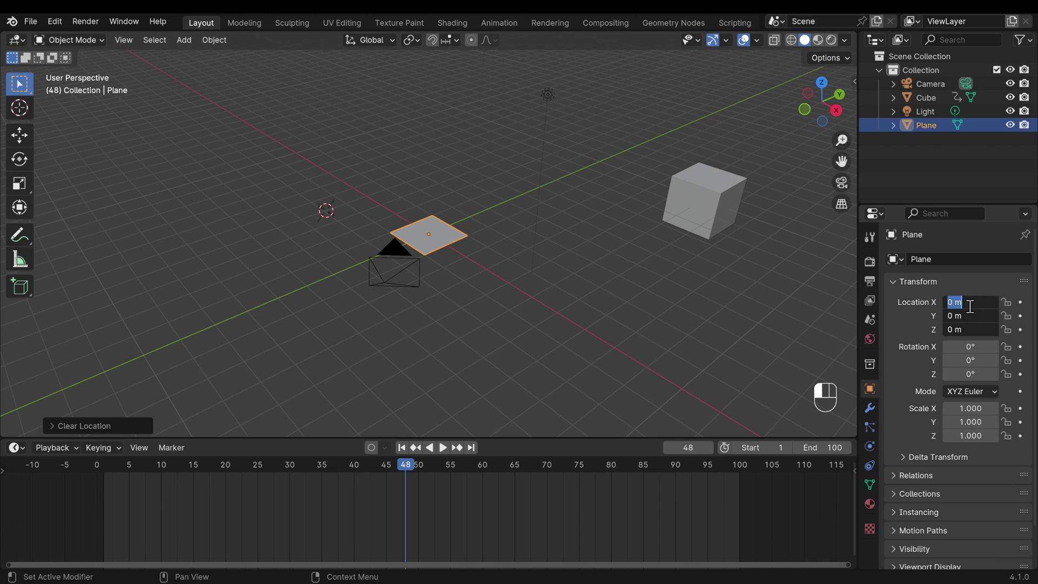
type("0")
key("Return")
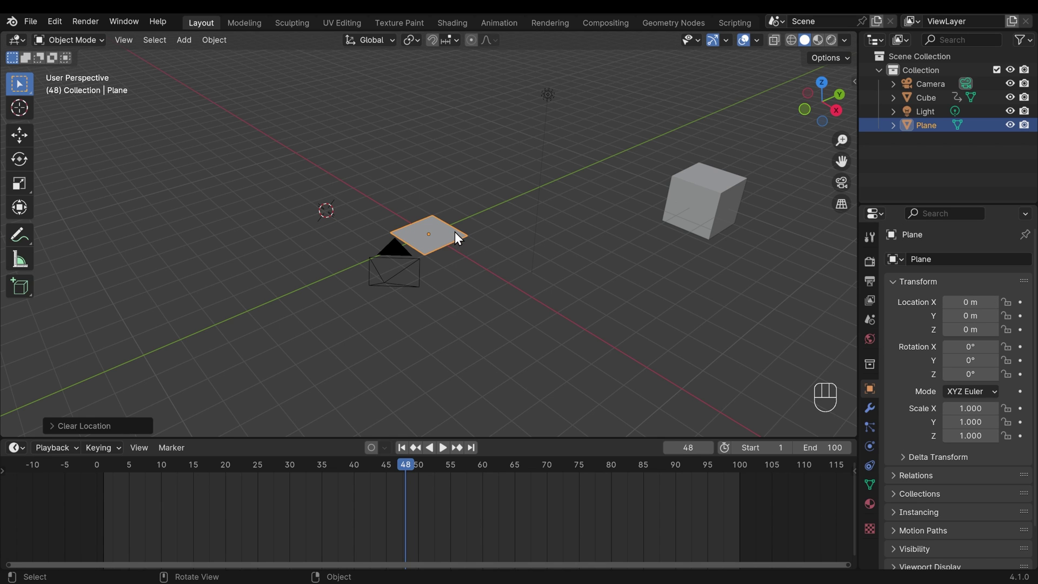
Step: Scale the plane up uniformly to about 13.7 as a floor and select the cube
key("s")
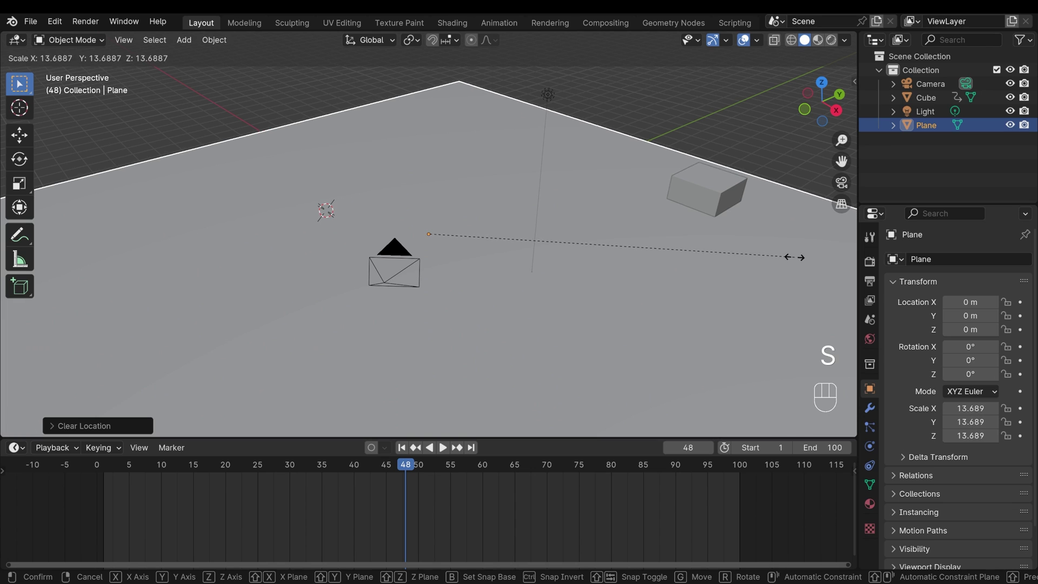
left_click(795, 258)
left_click(713, 198)
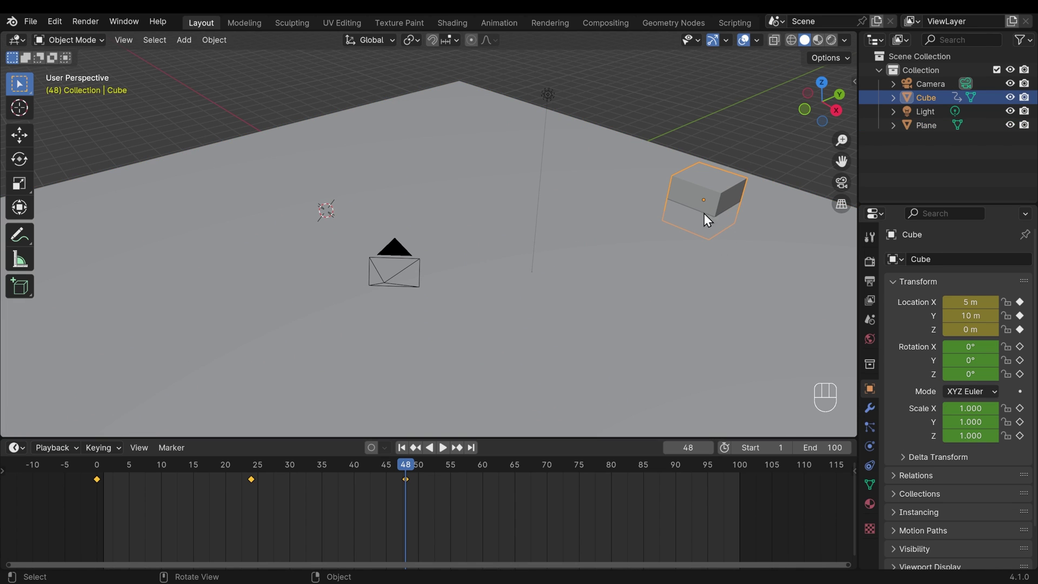
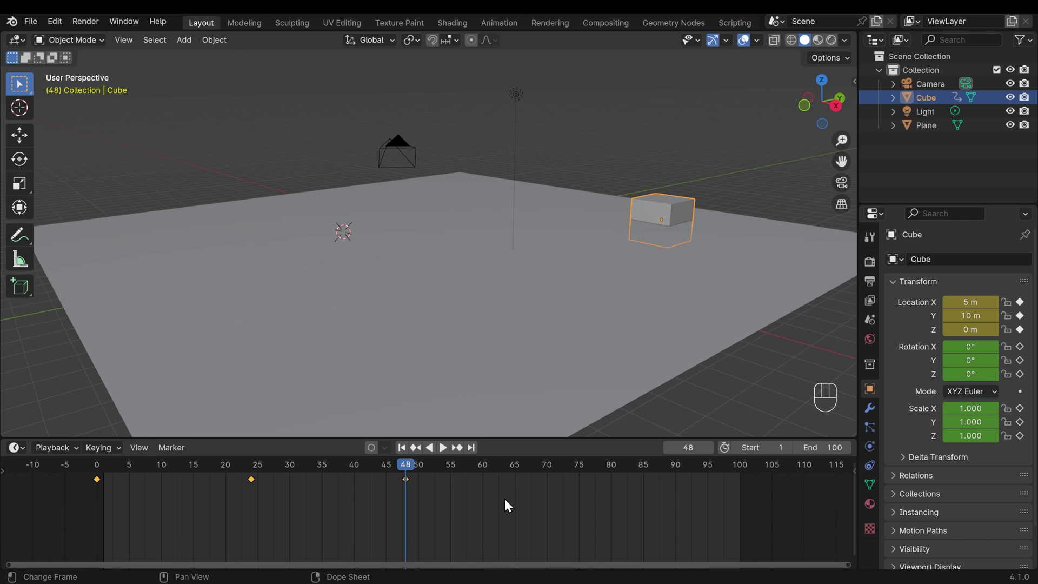
Step: Return to frame 0, jump back and forth through the cube's keyframes, and play the animation
left_click_drag(406, 465, 101, 485)
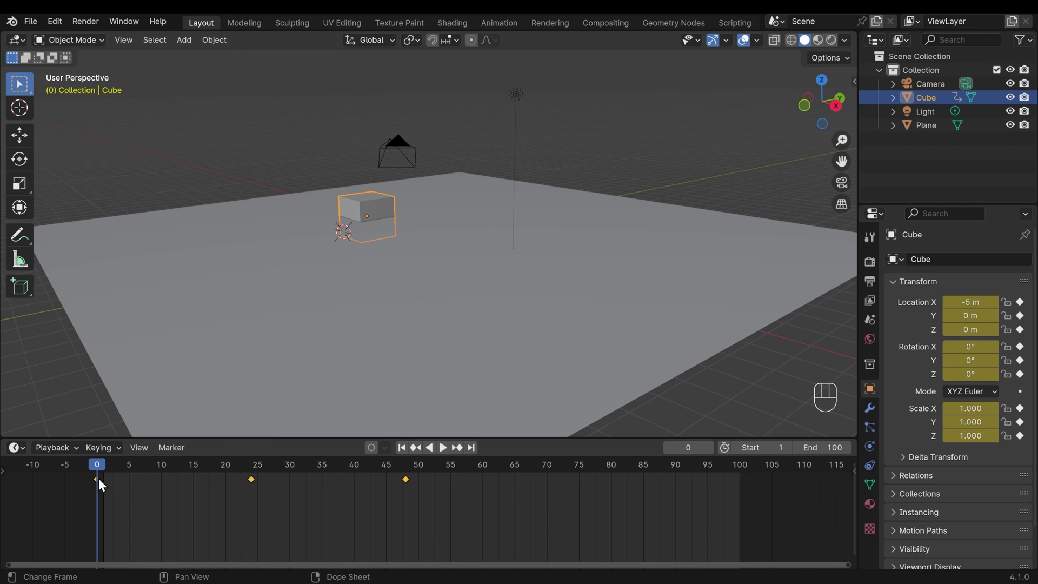
left_click(416, 448)
left_click(458, 447)
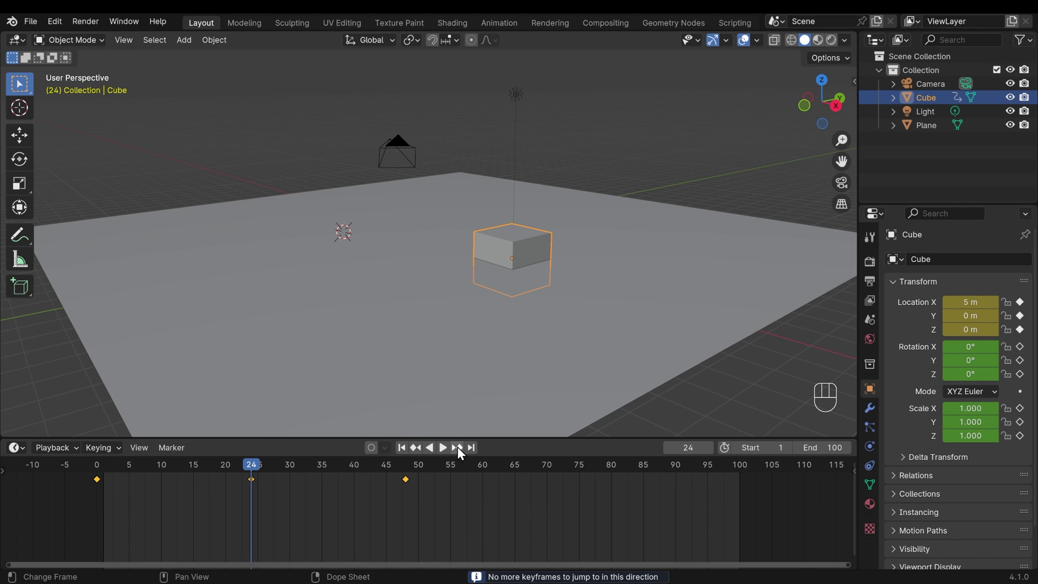
left_click(457, 447)
left_click(417, 450)
left_click(417, 450)
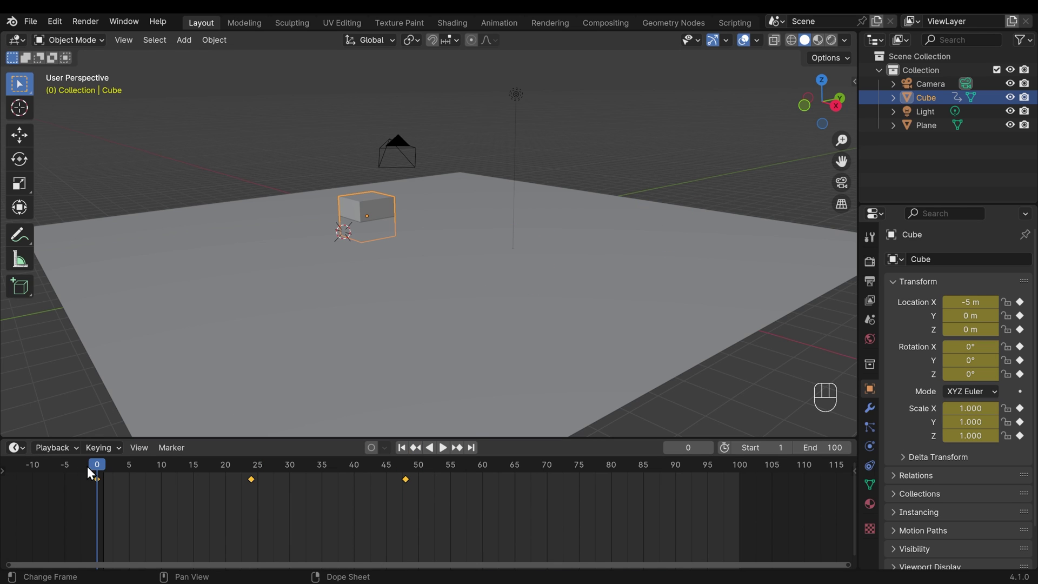
key("space")
Step: At frame 0, move the cube up 1 m along Z and insert a Location keyframe
mouse_move(86, 466)
left_mouse_down()
mouse_move(244, 459)
mouse_move(98, 464)
left_mouse_up()
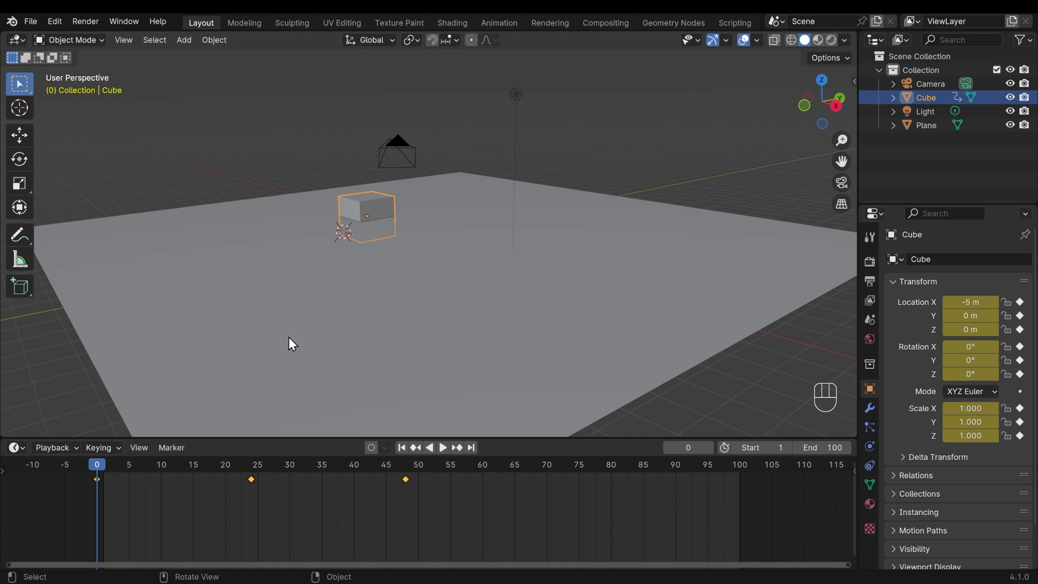
type("gz")
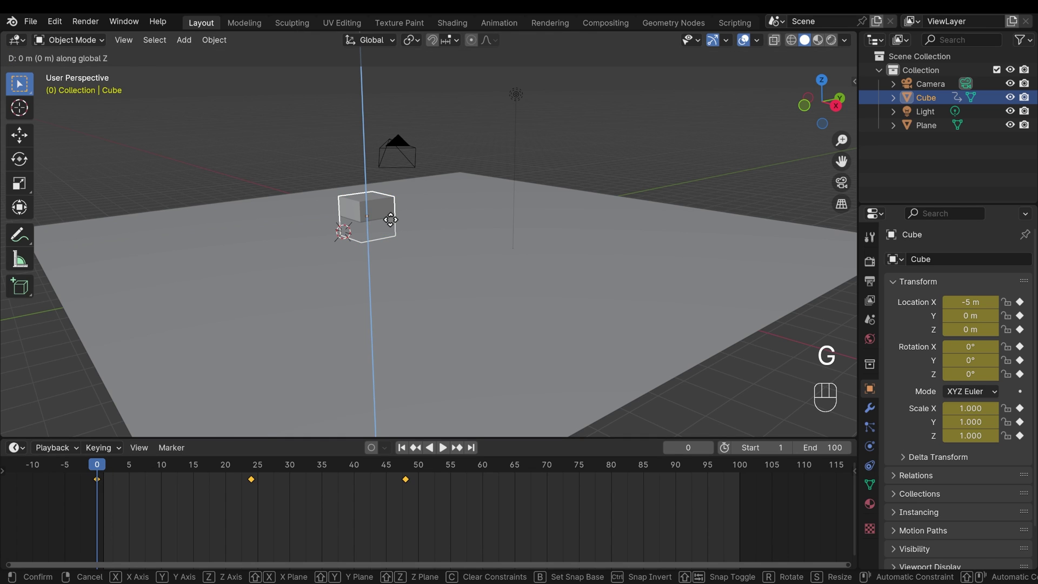
type("1")
key("Return")
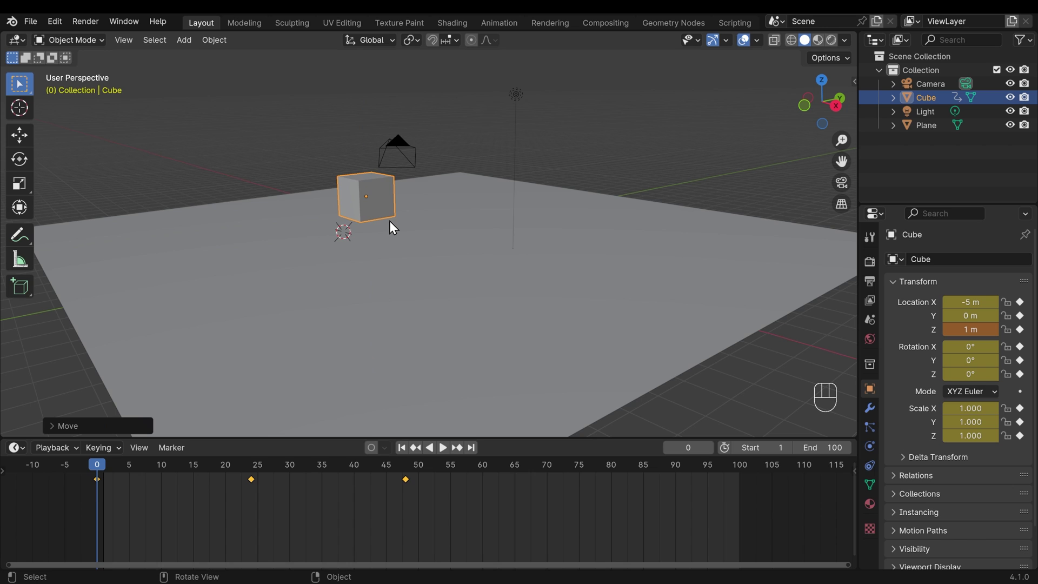
key("k")
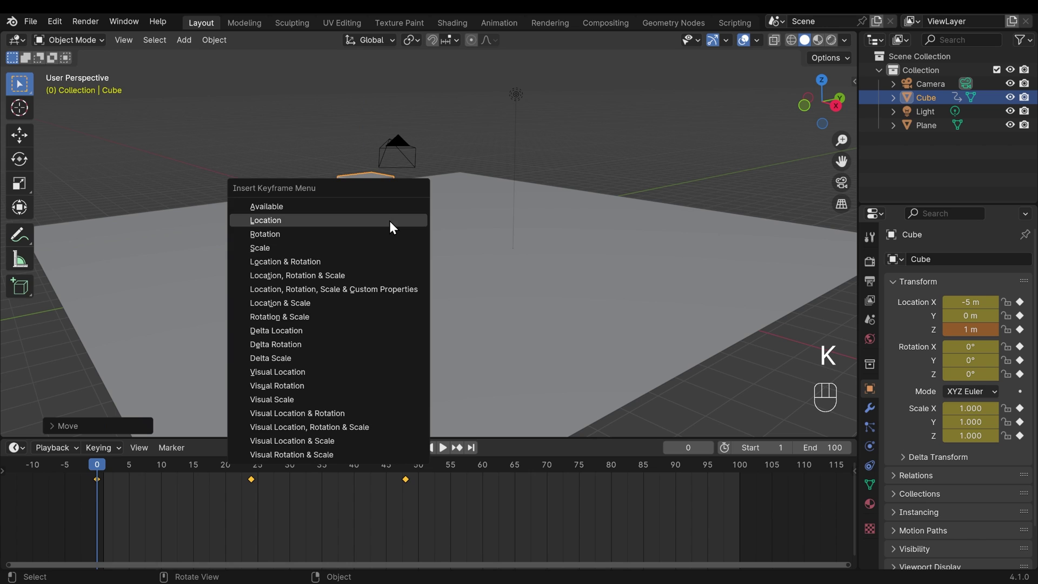
left_click(275, 221)
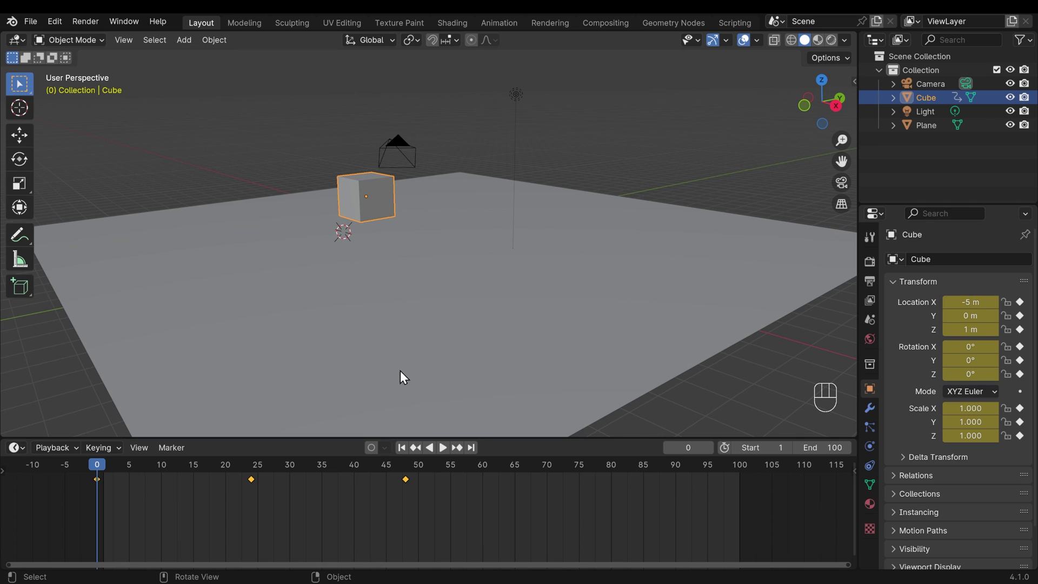
Step: Play the animation and check the cube's height against the floor at frames 24 and 48
left_click(443, 448)
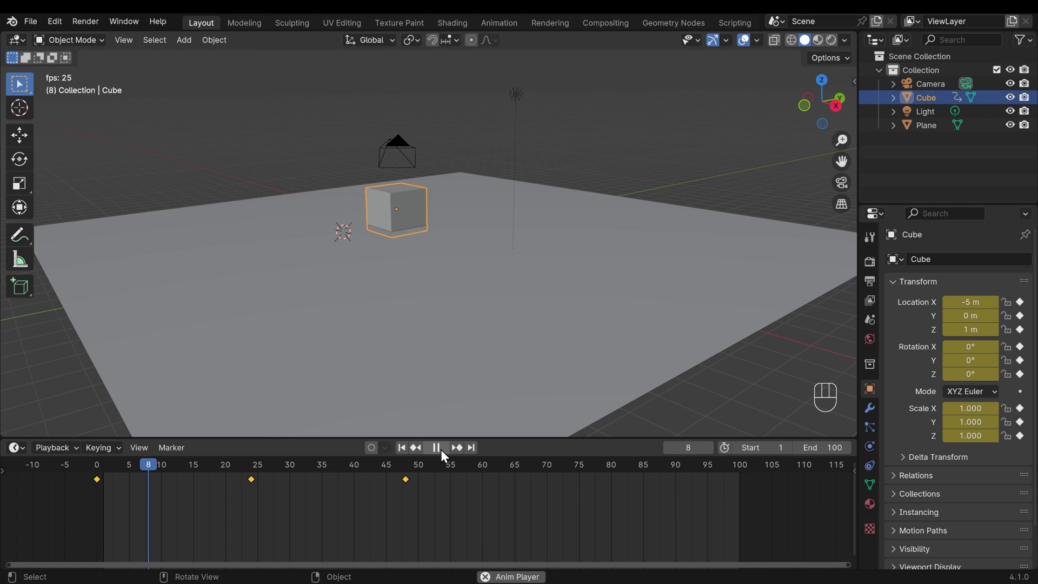
key("space")
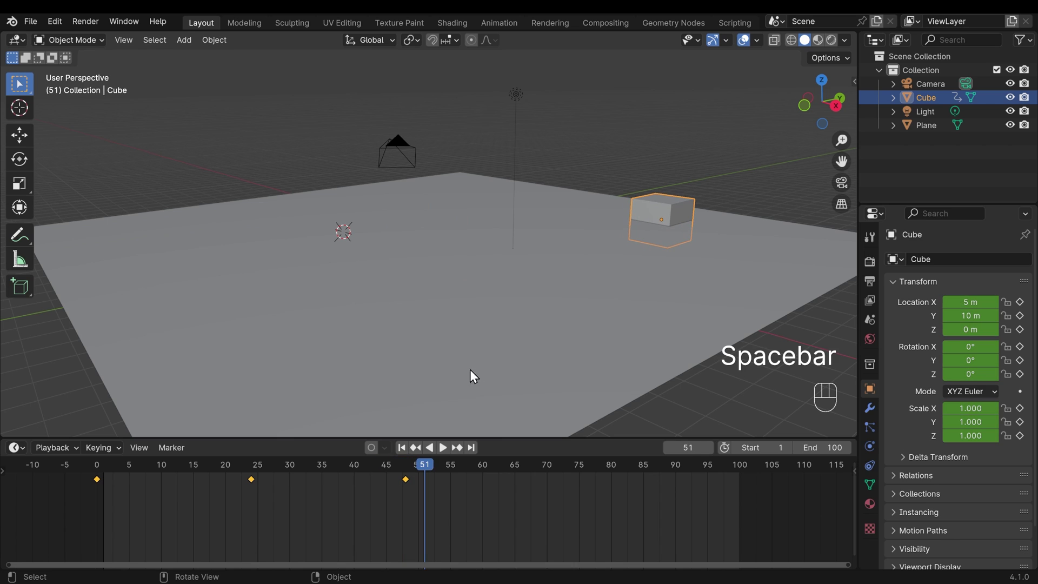
left_click(251, 464)
left_click(406, 465)
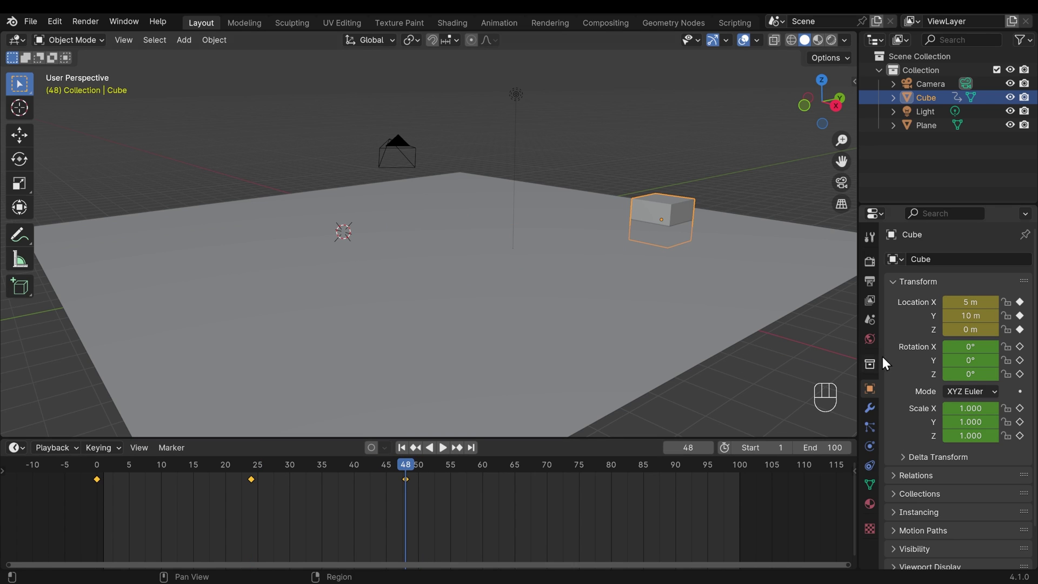
left_click(252, 468)
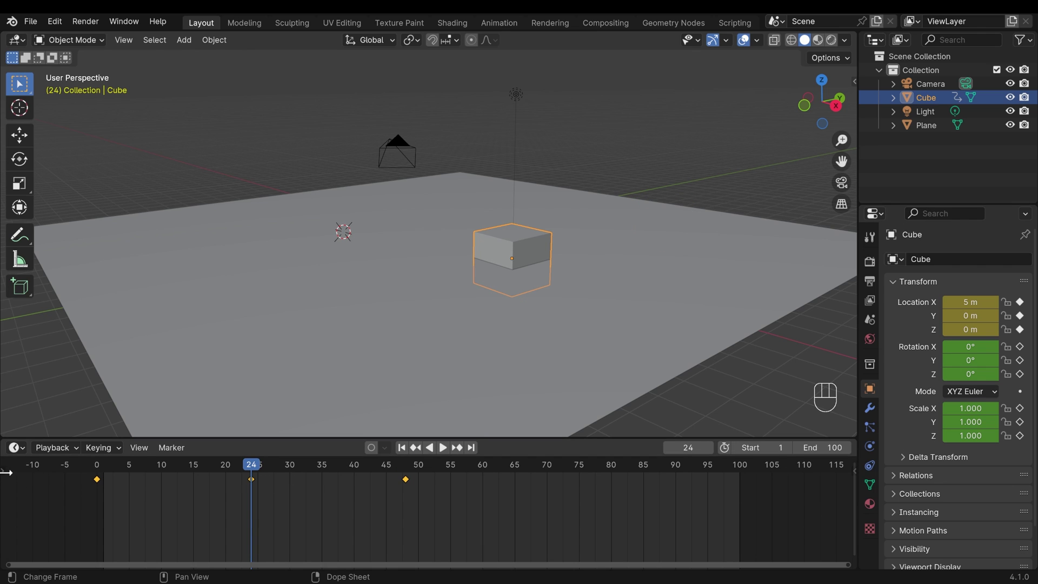
Step: Show the timeline's channel list, enlarge the timeline, and expand the cube's Object Transforms channels
left_click(7, 472)
left_click_drag(97, 439, 111, 366)
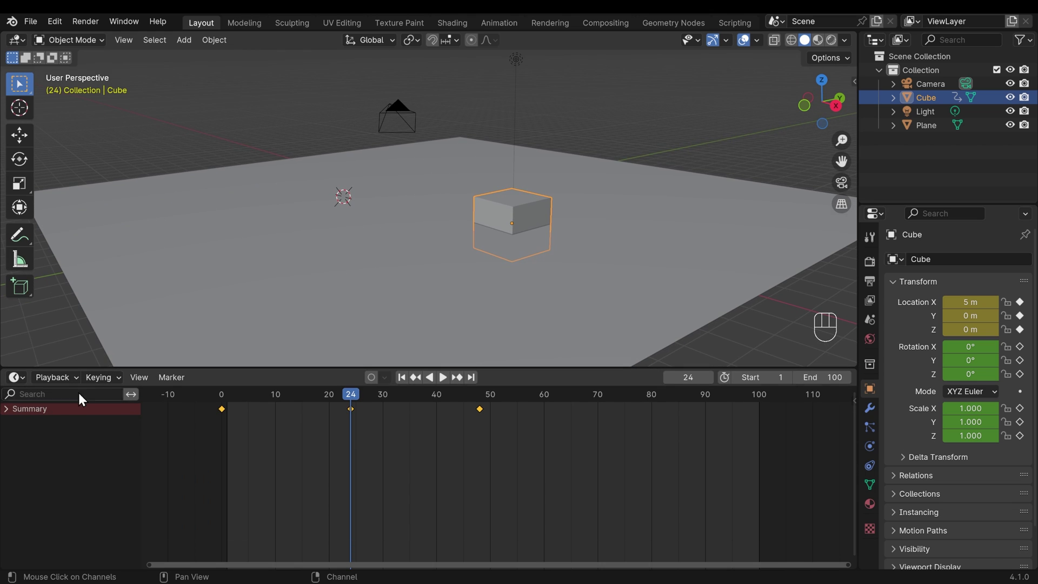
left_click(6, 411)
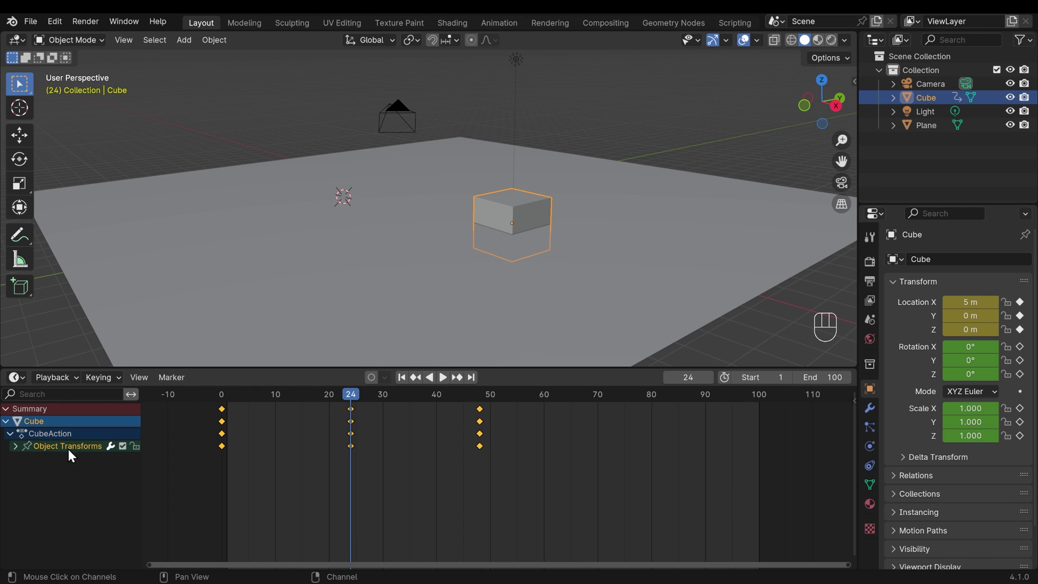
left_click(15, 446)
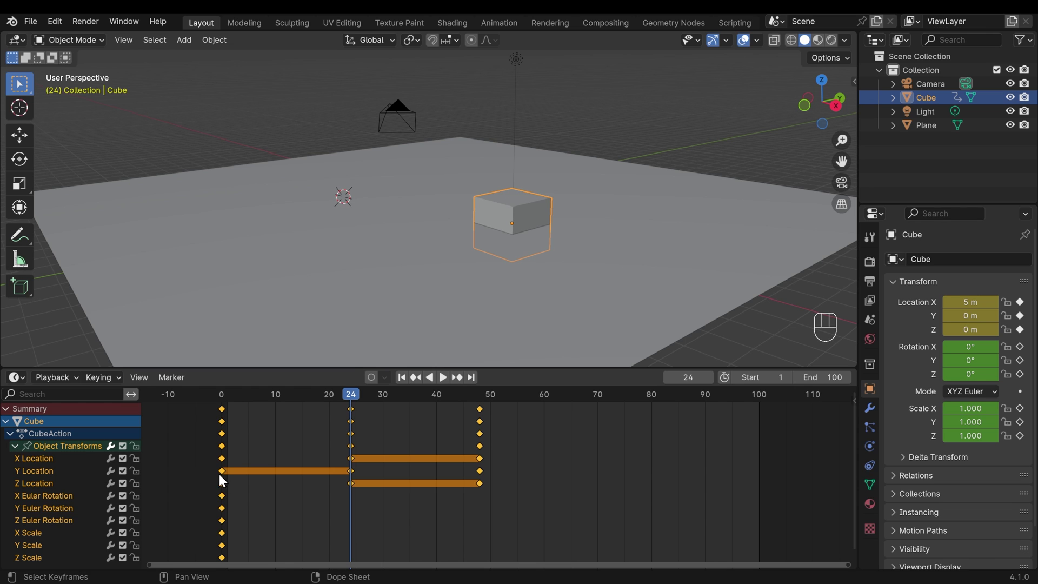
left_click_drag(355, 366, 357, 333)
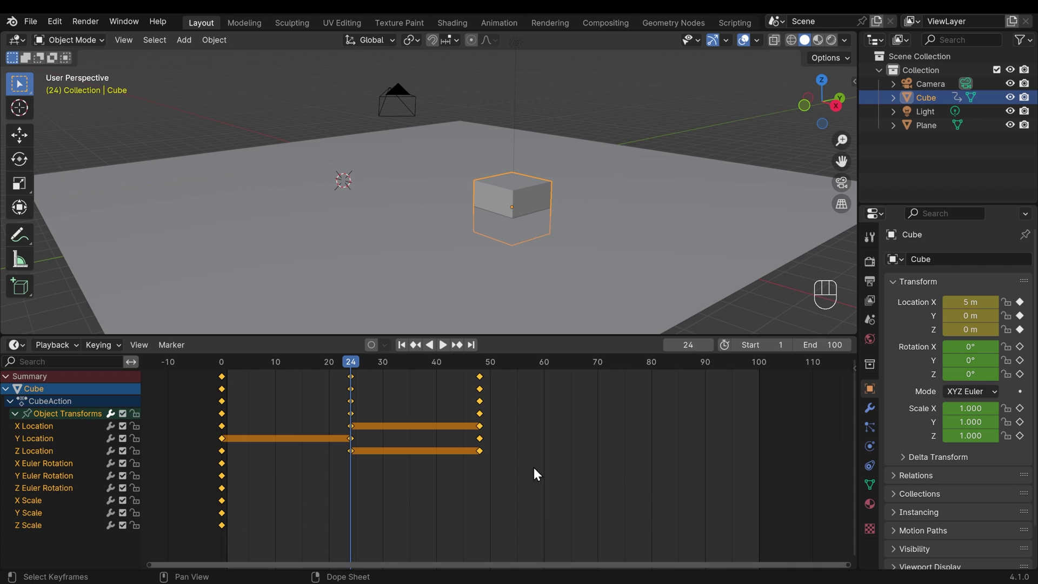
Step: Duplicate the cube's Z Location keyframe from frame 0 onto frame 24, replacing the keyframe there
left_click(43, 452)
left_click(223, 367)
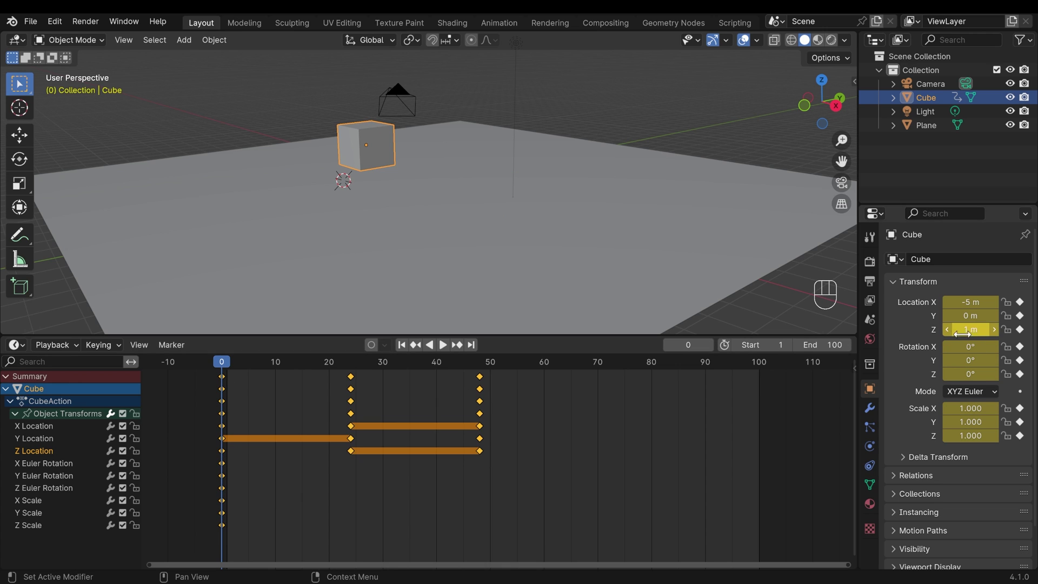
left_click(456, 346)
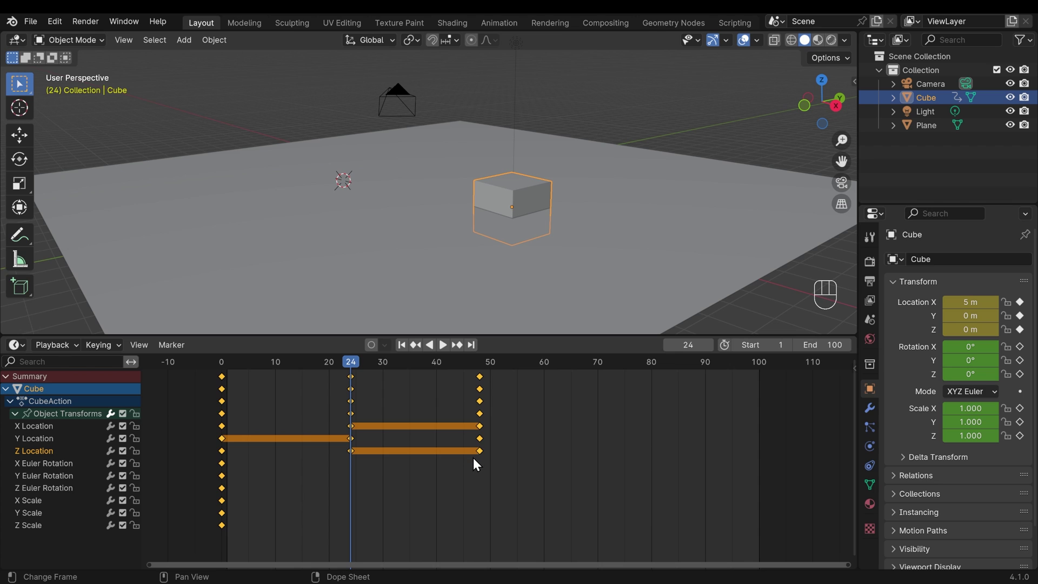
left_click(222, 451)
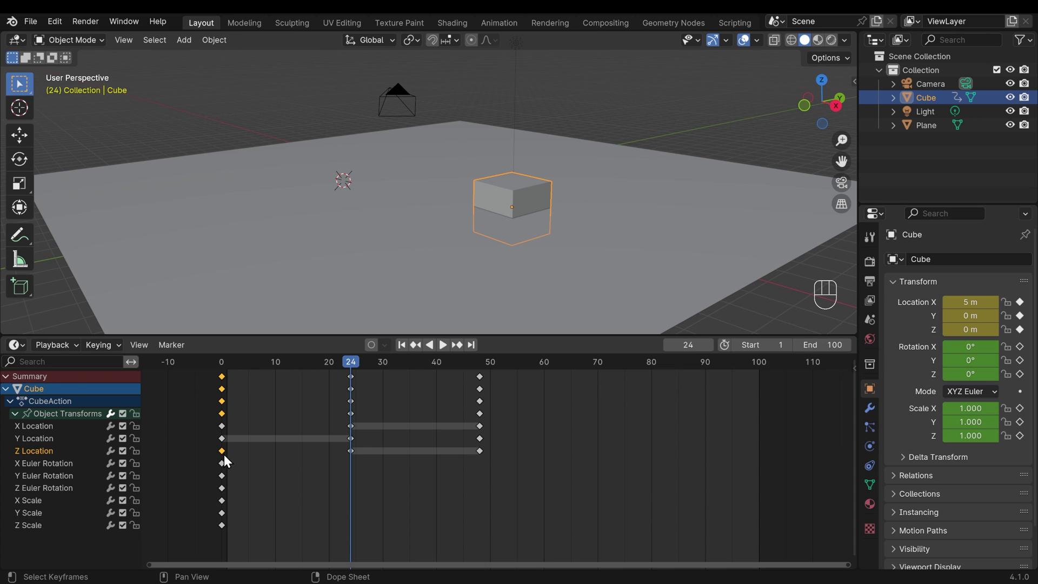
key("shift+d")
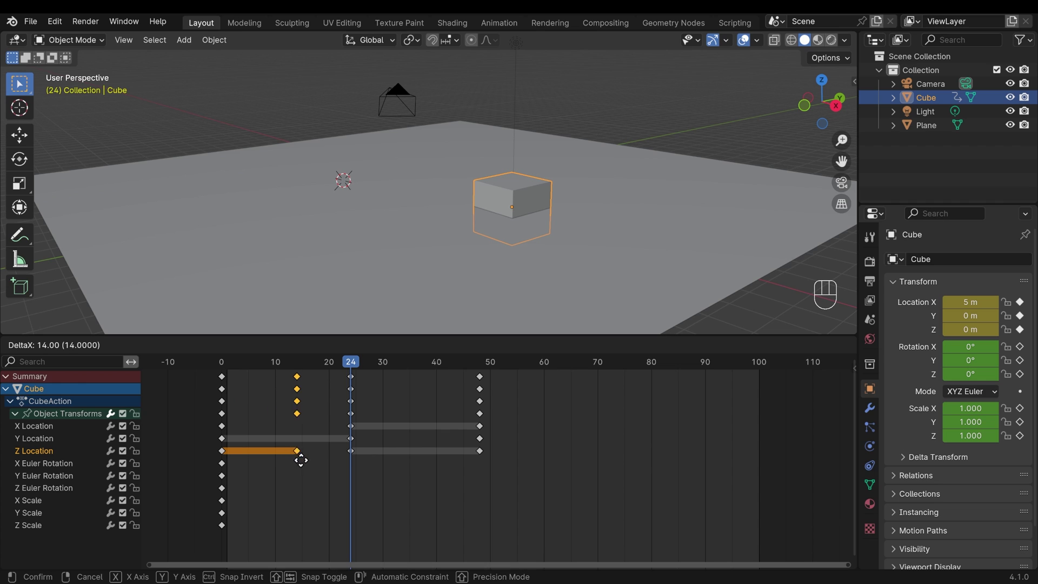
left_click(351, 466)
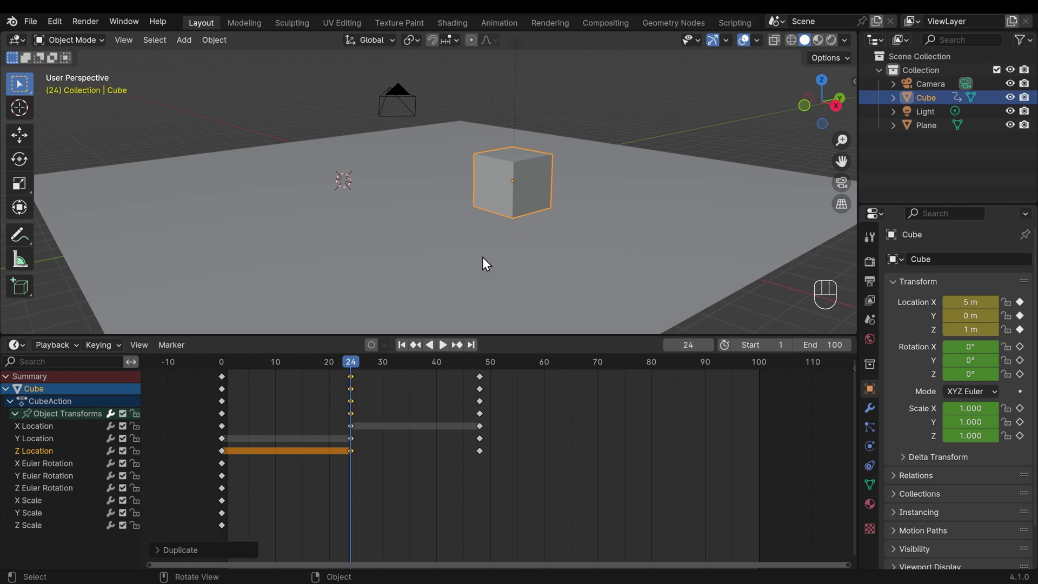
Step: Duplicate the Z Location keyframe from frame 24 onto frame 48
left_click_drag(349, 362, 478, 369)
key("space")
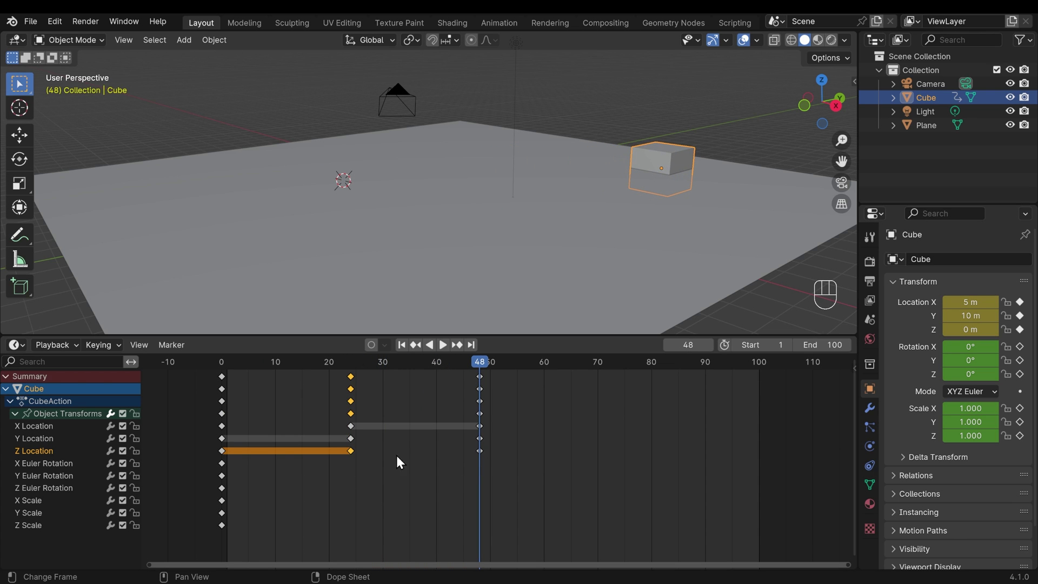
key("shift+d")
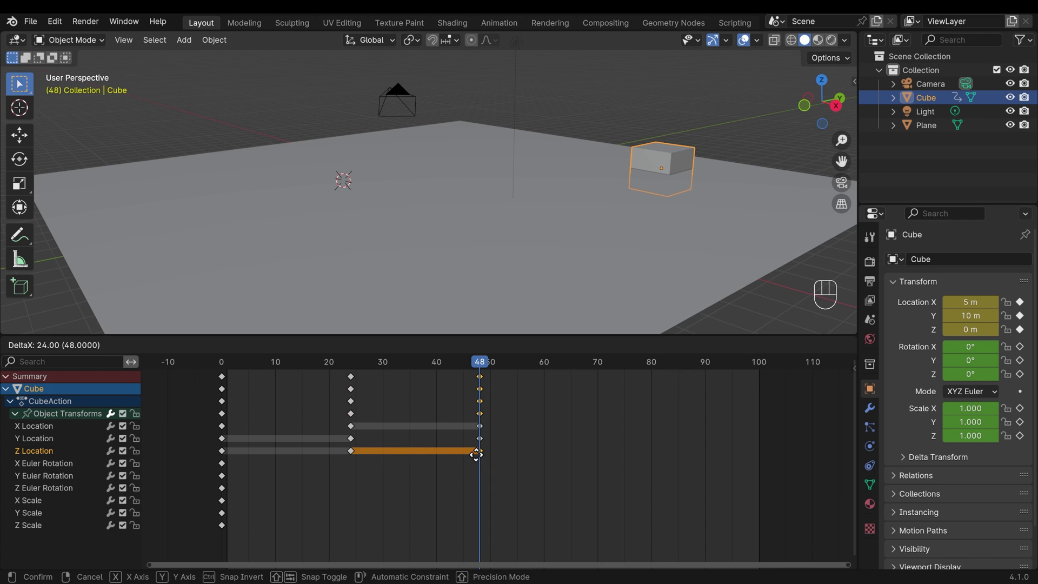
left_click(477, 454)
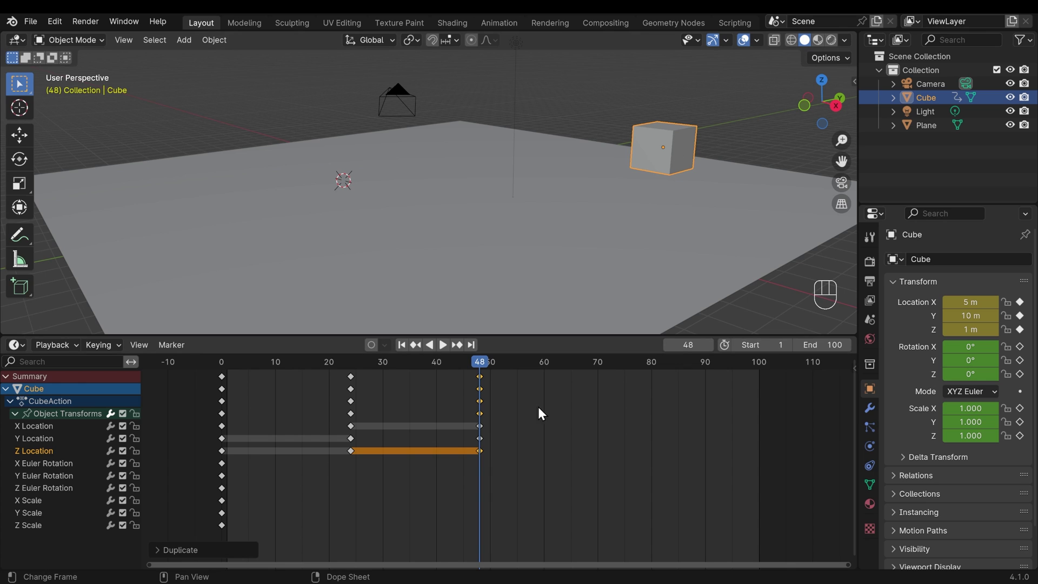
Step: Scrub the animation from frame 0 to frame 48 and view the floor and cube from a higher angle
left_click_drag(219, 370, 474, 371)
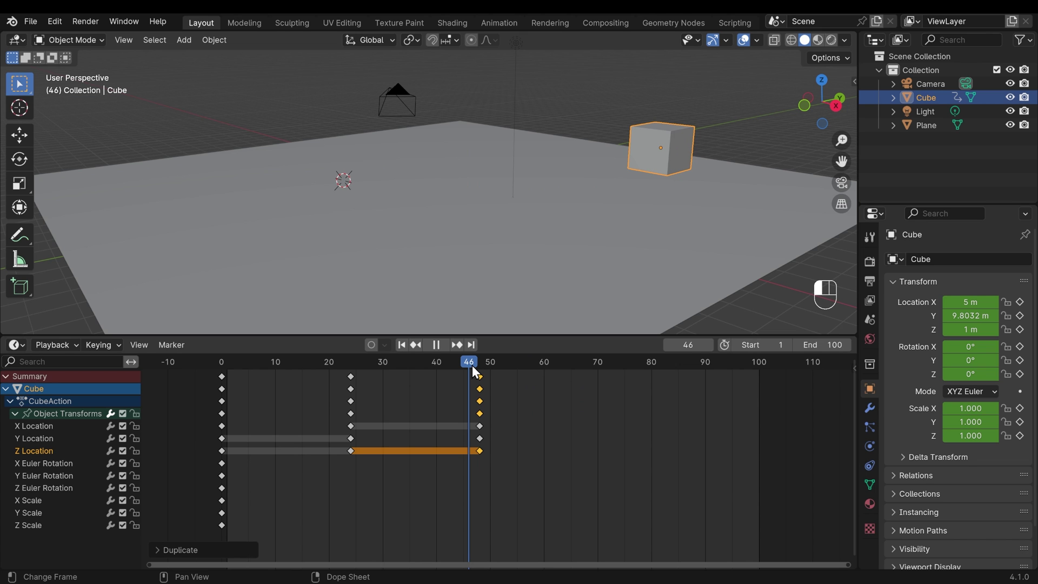
key("space")
mouse_move(528, 200)
middle_mouse_down()
mouse_move(537, 209)
mouse_move(527, 217)
middle_mouse_up()
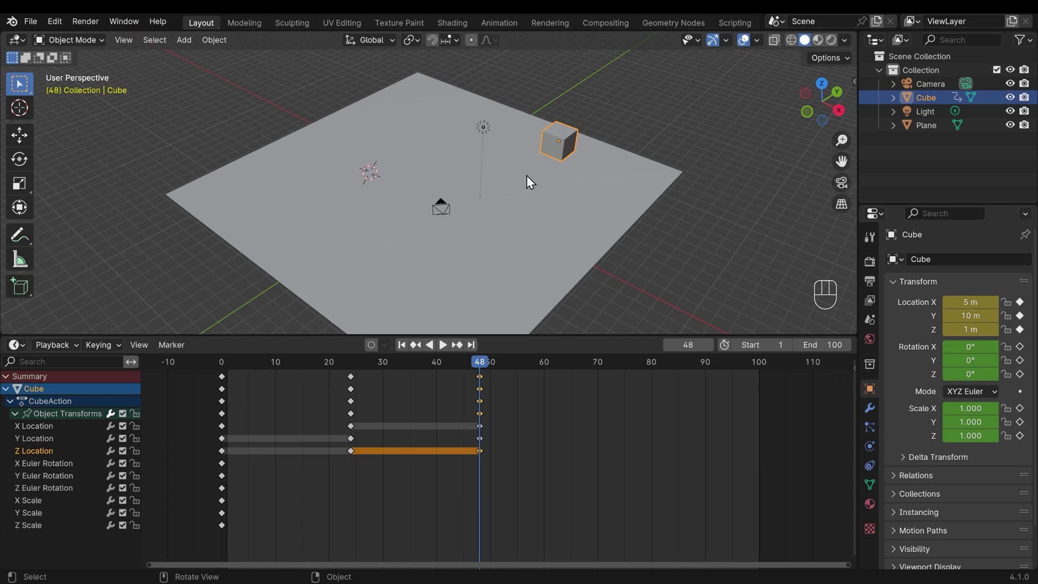
Step: Try moving the cube's frame 48 keyframes to frame 30, with a playback from frame 0, and undo the move
left_click_drag(610, 374, 404, 383)
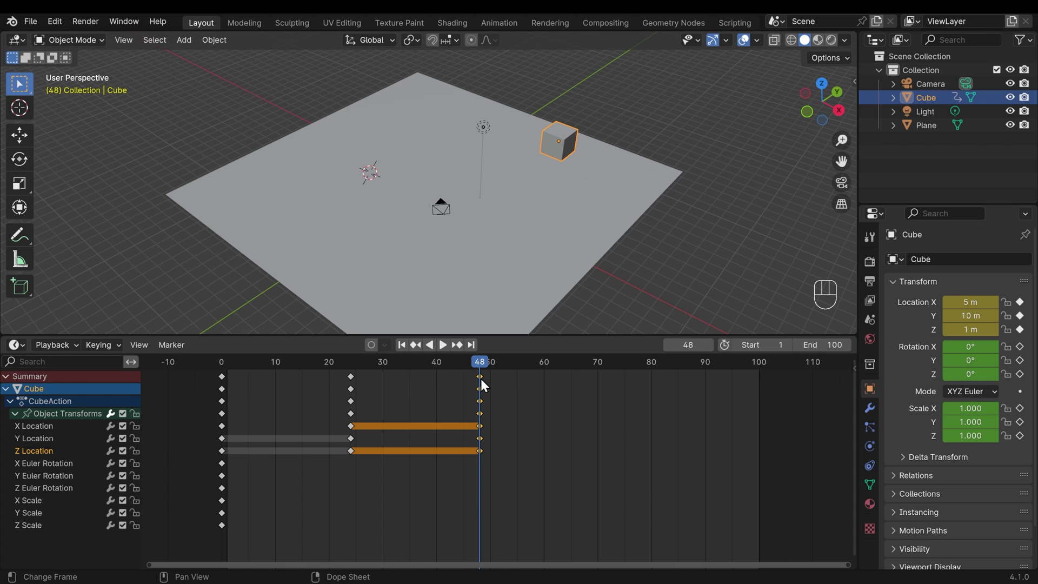
key("g")
left_click(384, 388)
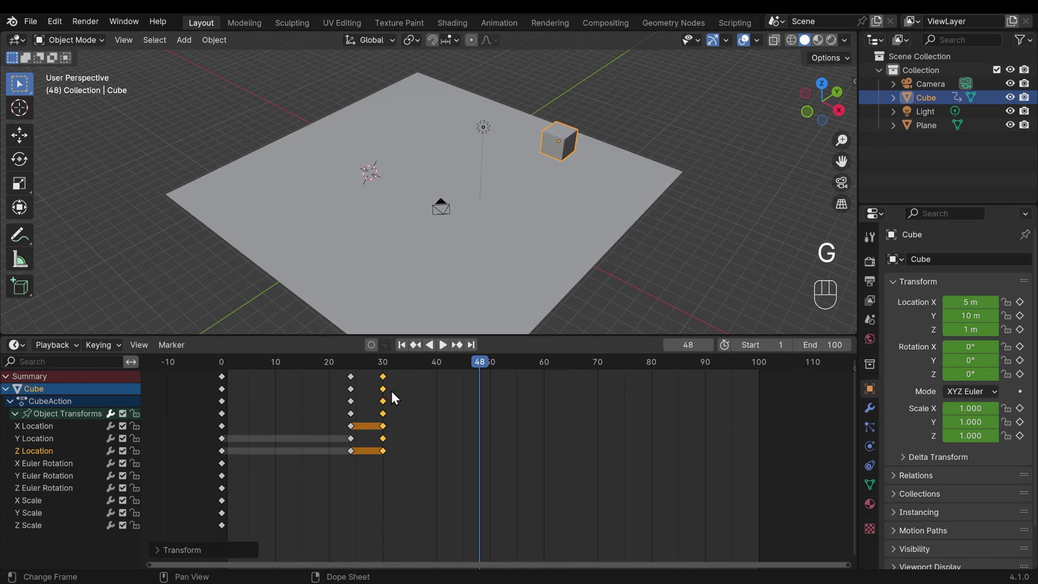
key("shift+Left")
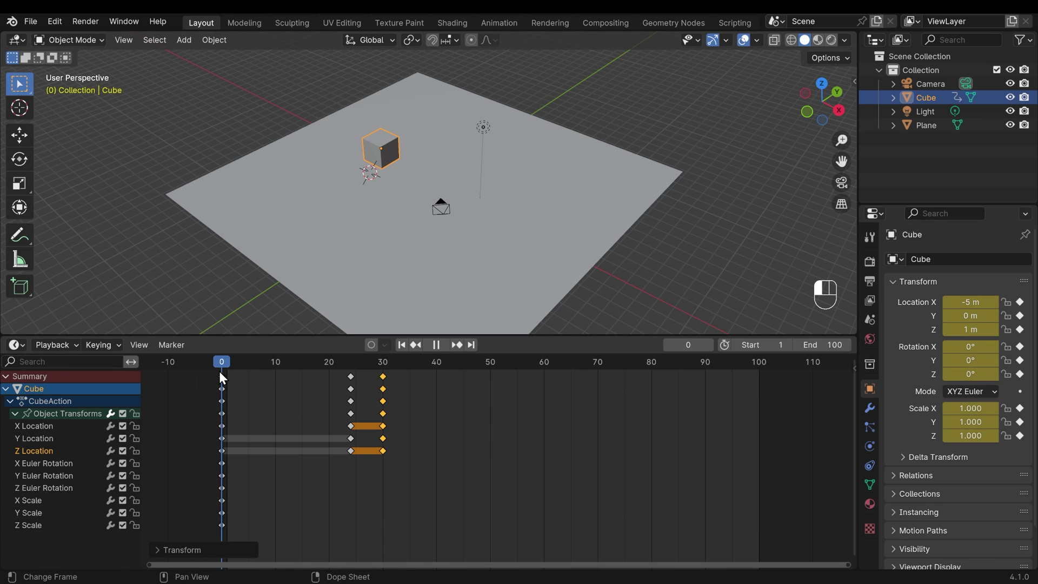
key("space")
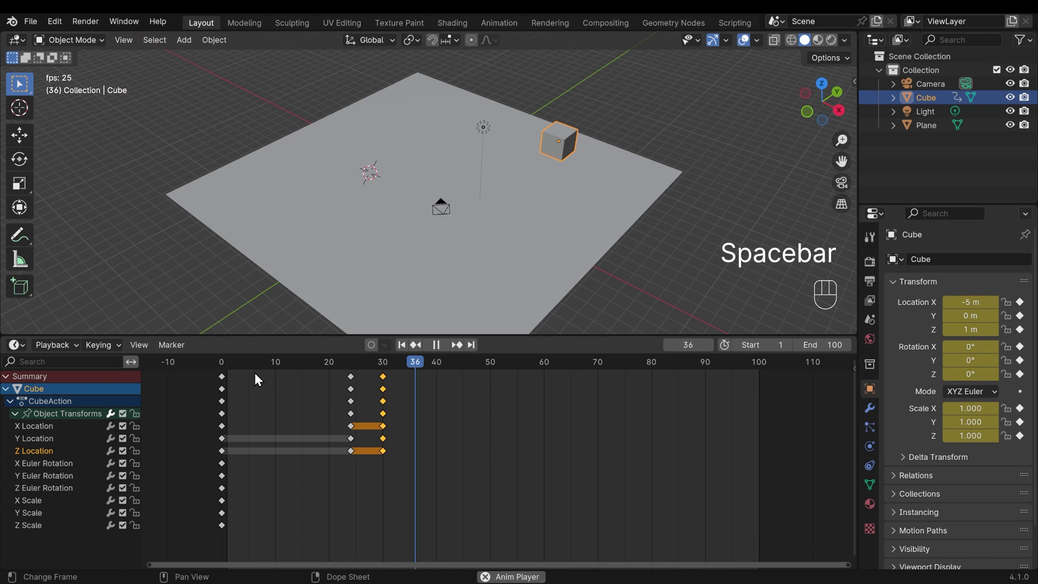
key("space")
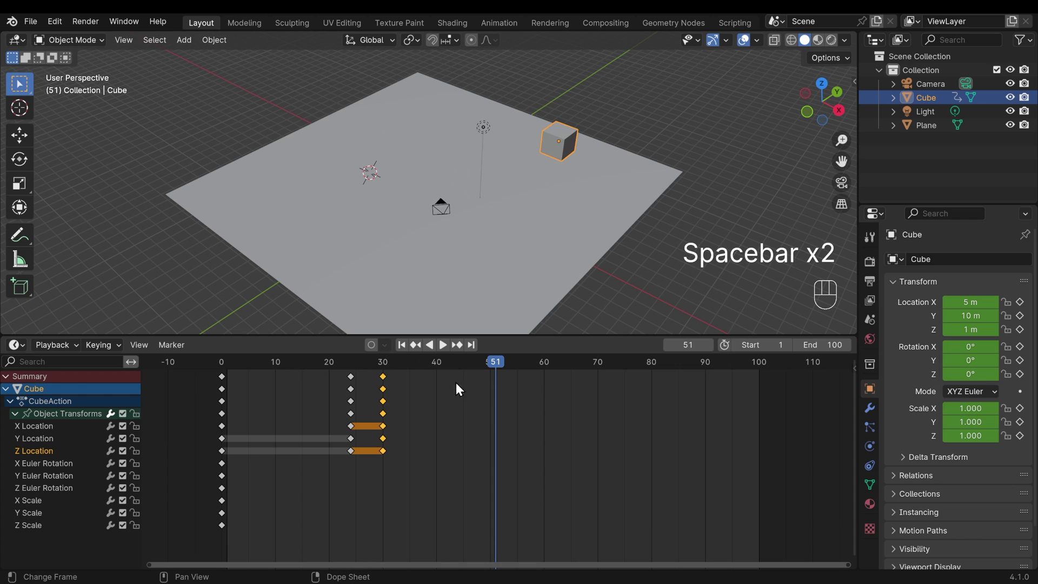
key("ctrl+z")
key("ctrl+z")
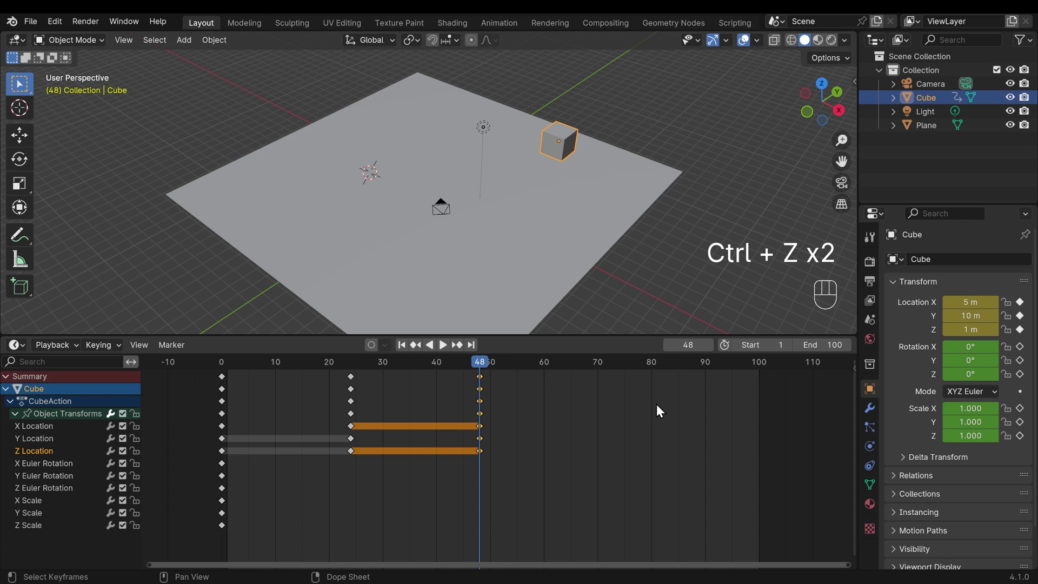
Step: Scale all the cube's keyframes toward frame 0 so the later ones sit at frames 12 and 24, and play the animation
left_click_drag(540, 376, 219, 387)
key("s")
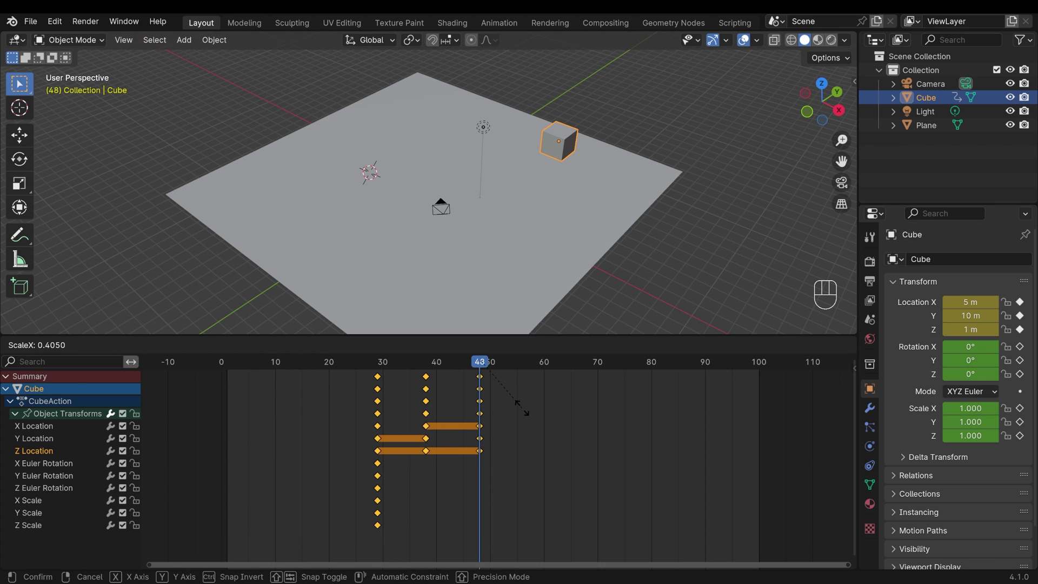
key("Escape")
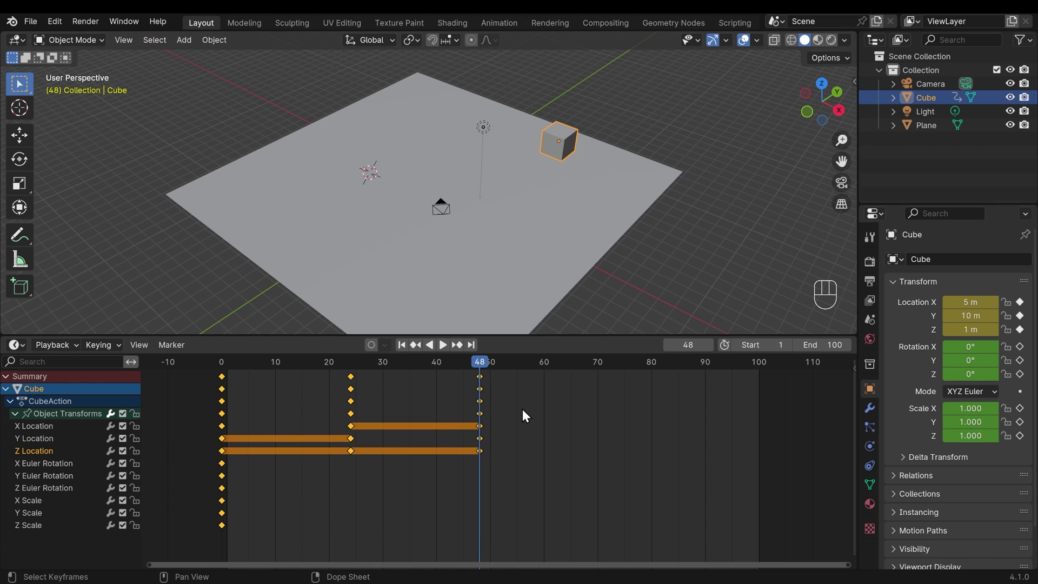
left_click(220, 366)
key("s")
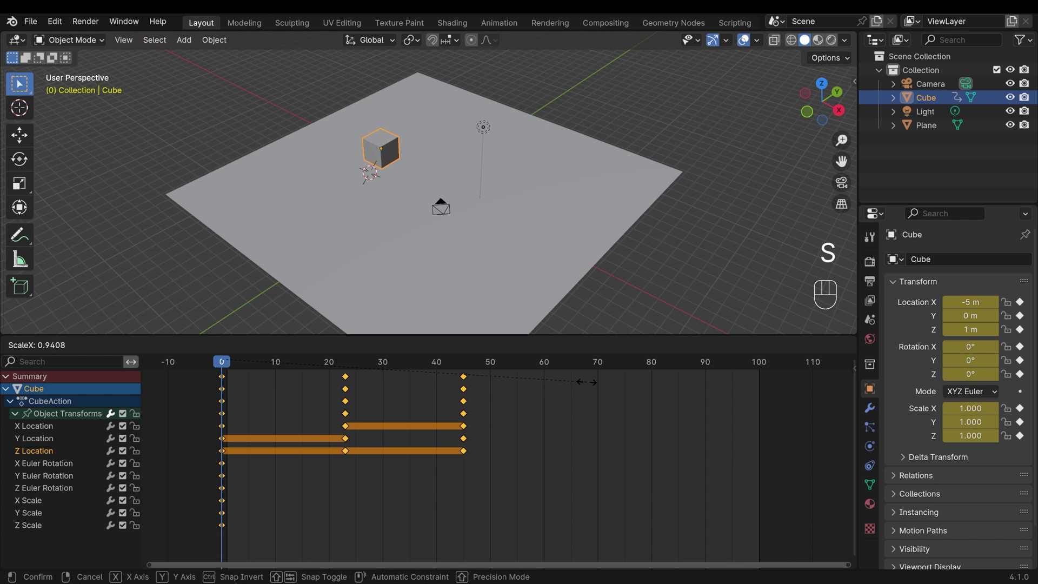
left_click(417, 408)
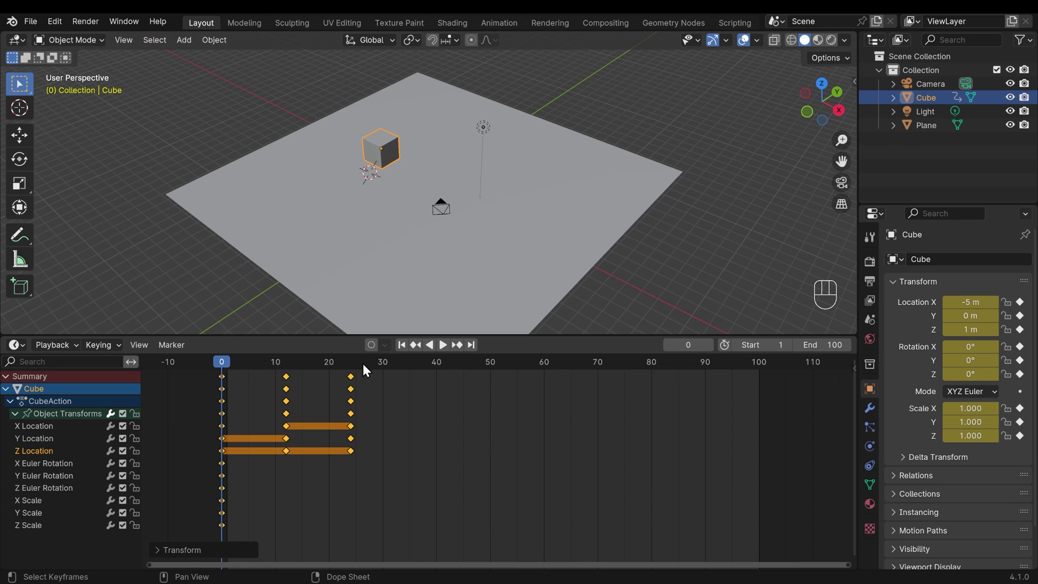
key("space")
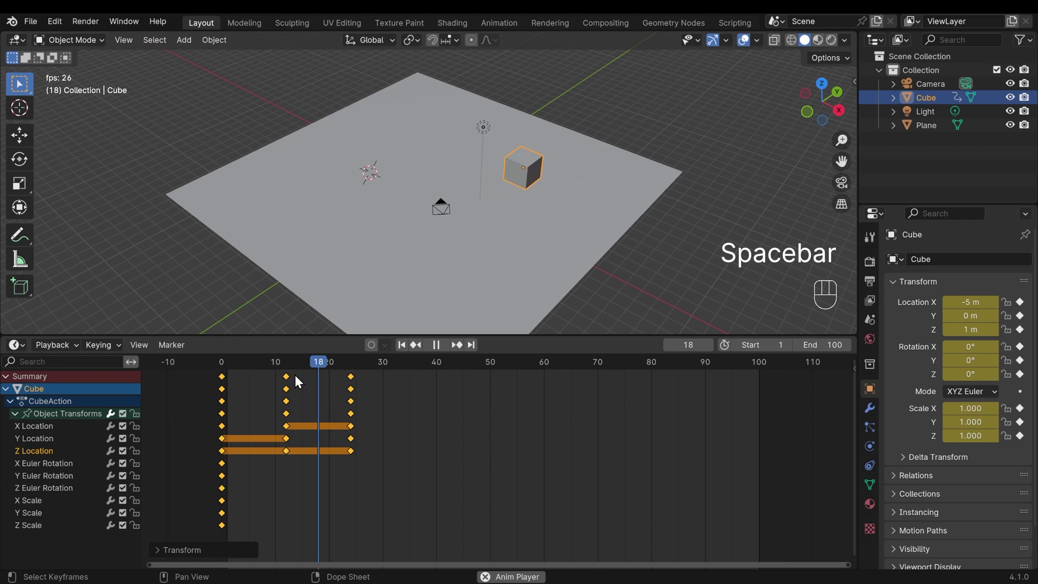
key("space")
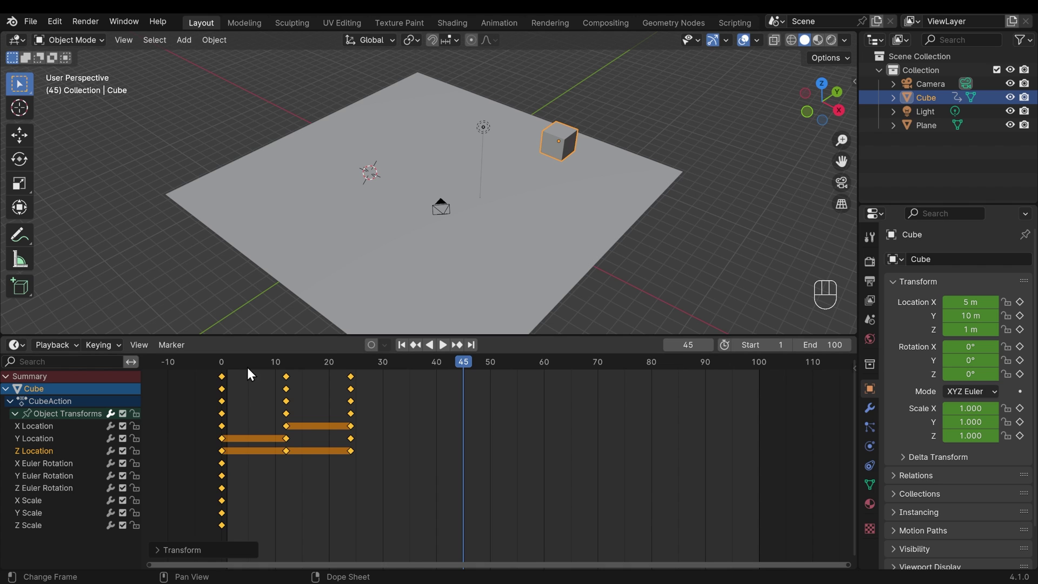
Step: Duplicate all the cube's frame 0 keyframes onto frame 40 and play the animation from frame 0
left_click(223, 363)
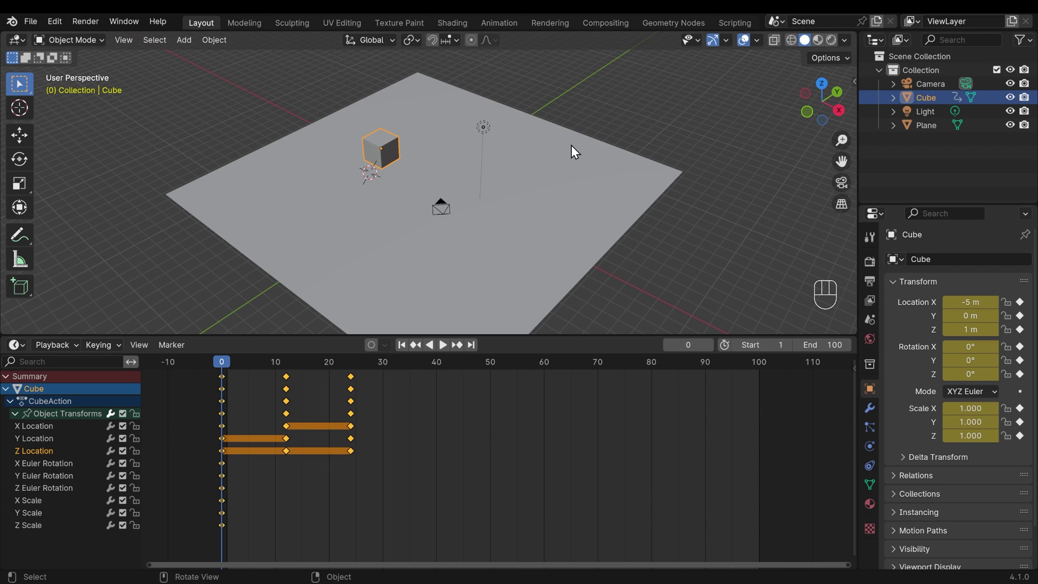
left_click_drag(356, 367, 351, 368)
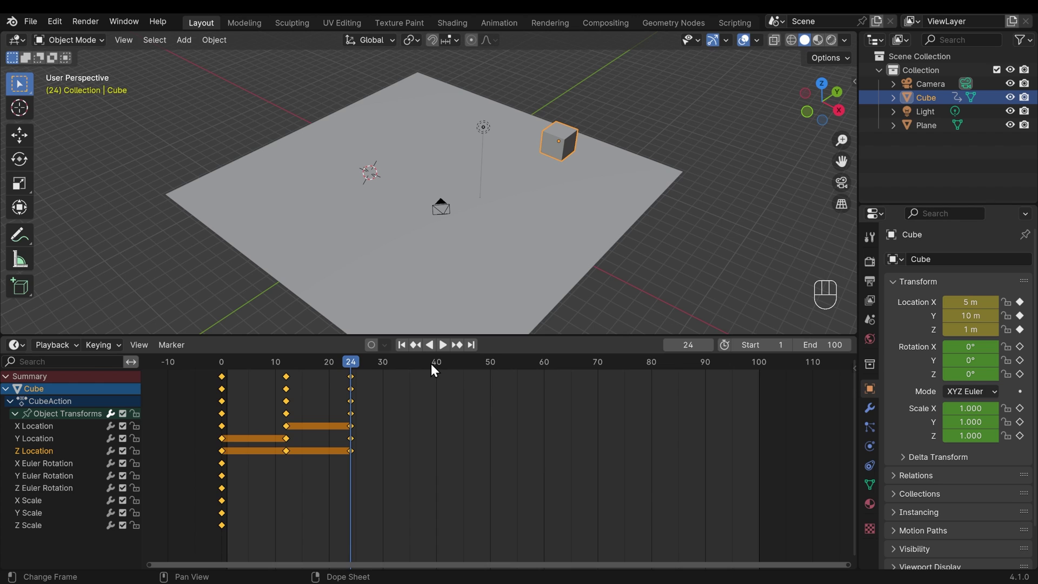
left_click_drag(436, 363, 437, 361)
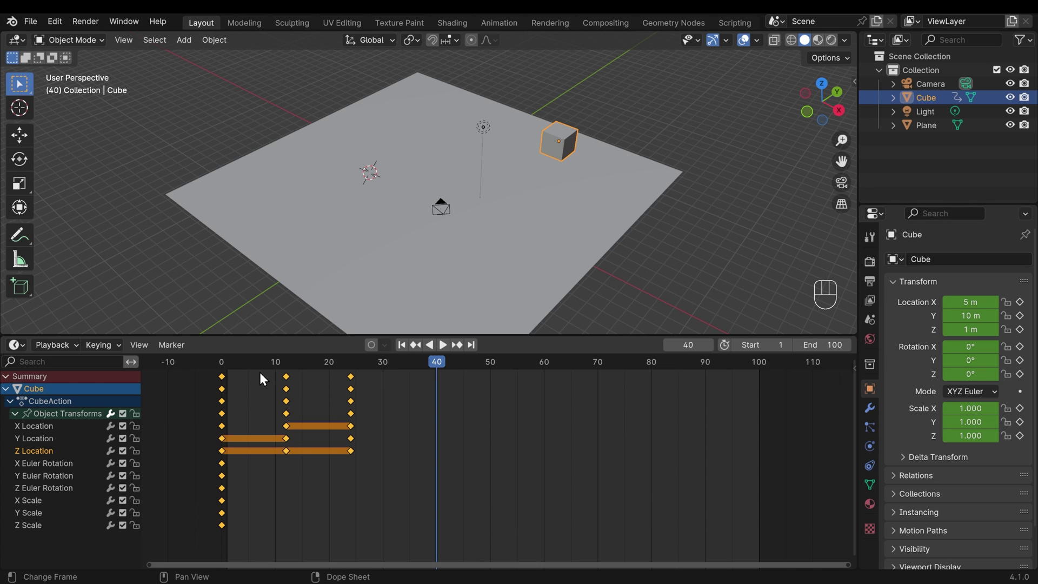
left_click(224, 377)
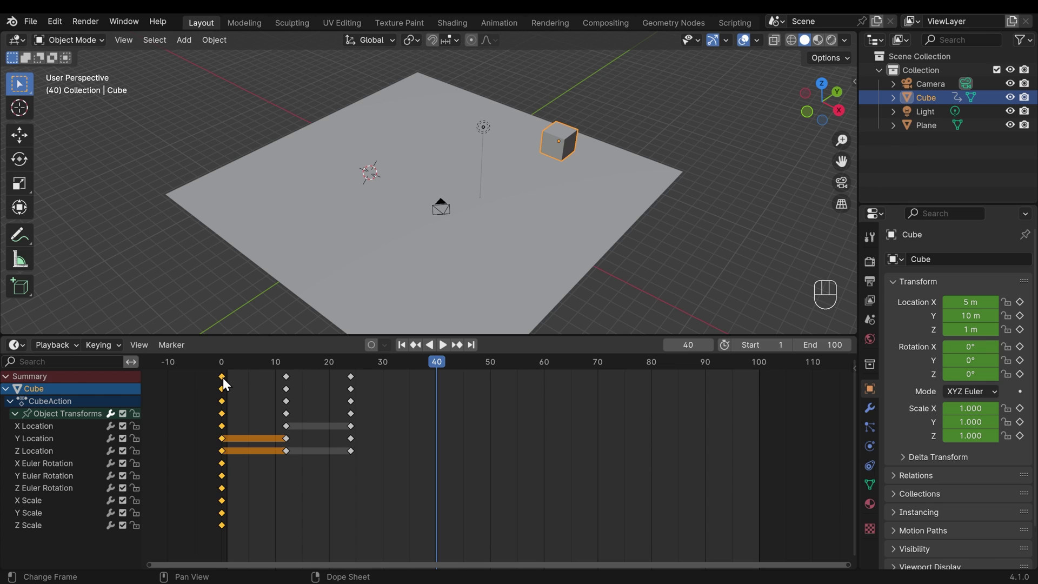
key("shift+d")
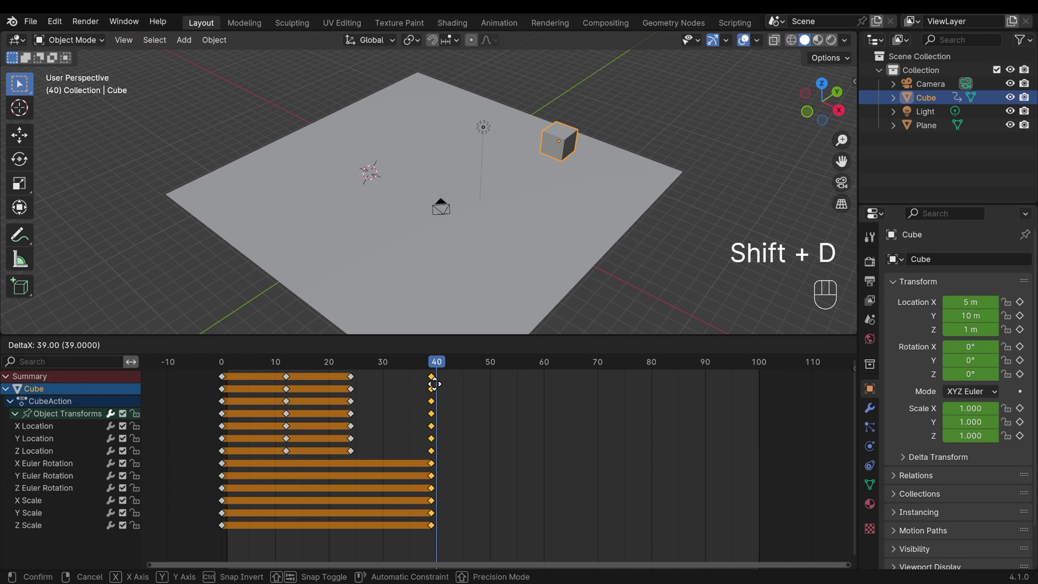
left_click(436, 385)
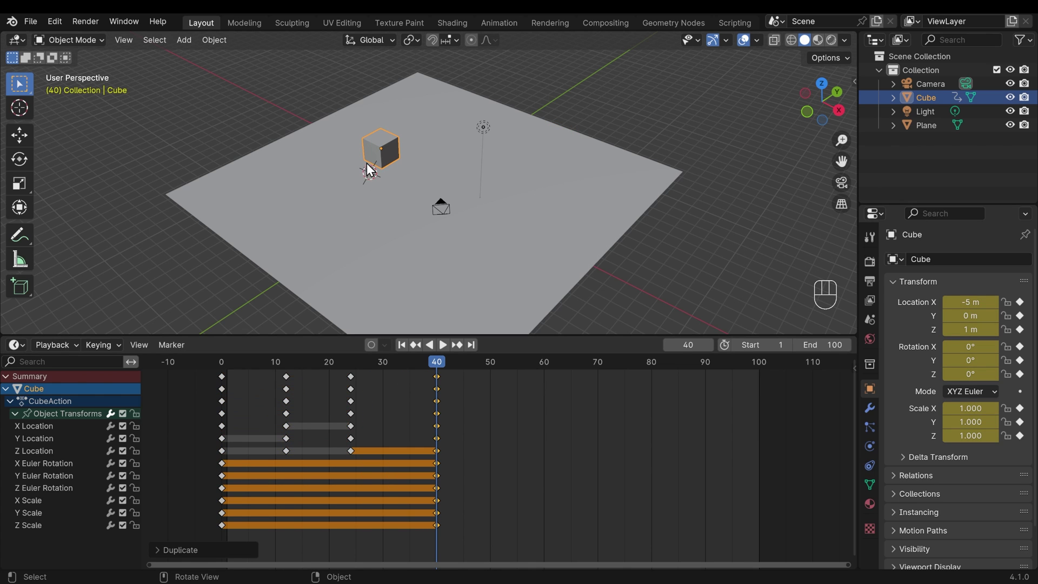
left_click(218, 367)
key("space")
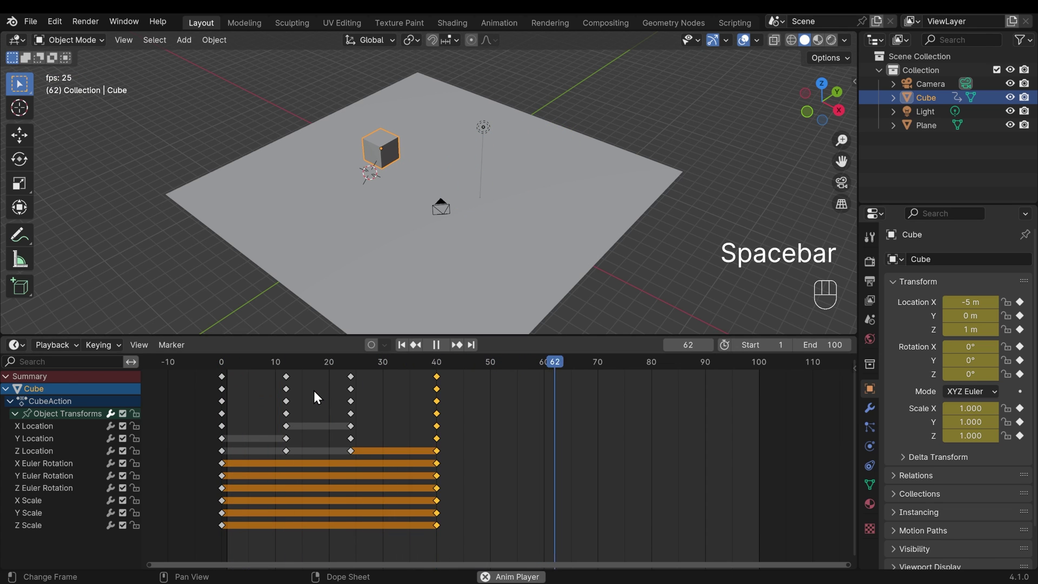
key("space")
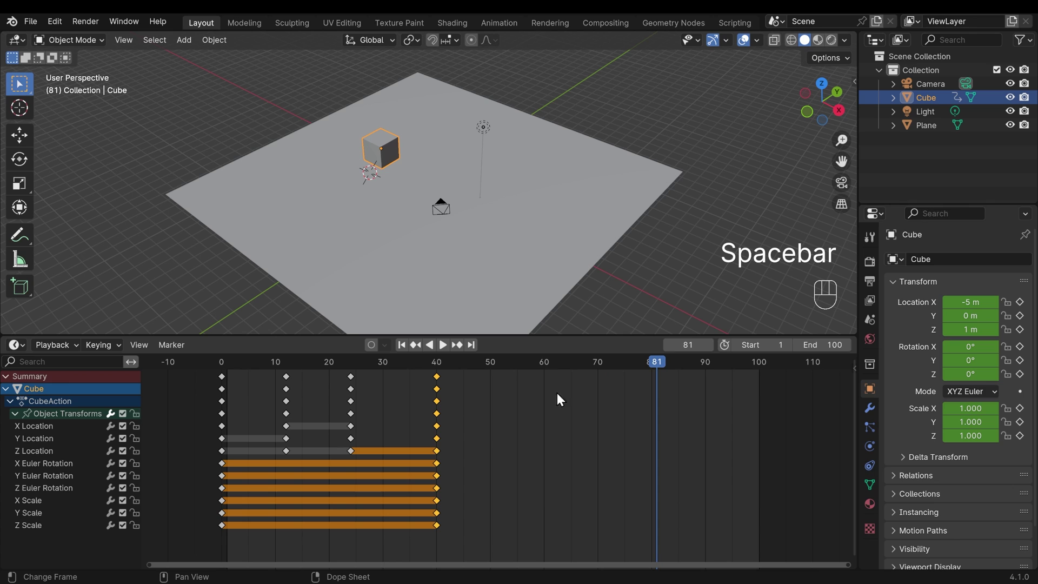
Step: Set the animation's end frame to 40 and play the shortened loop
left_click(825, 348)
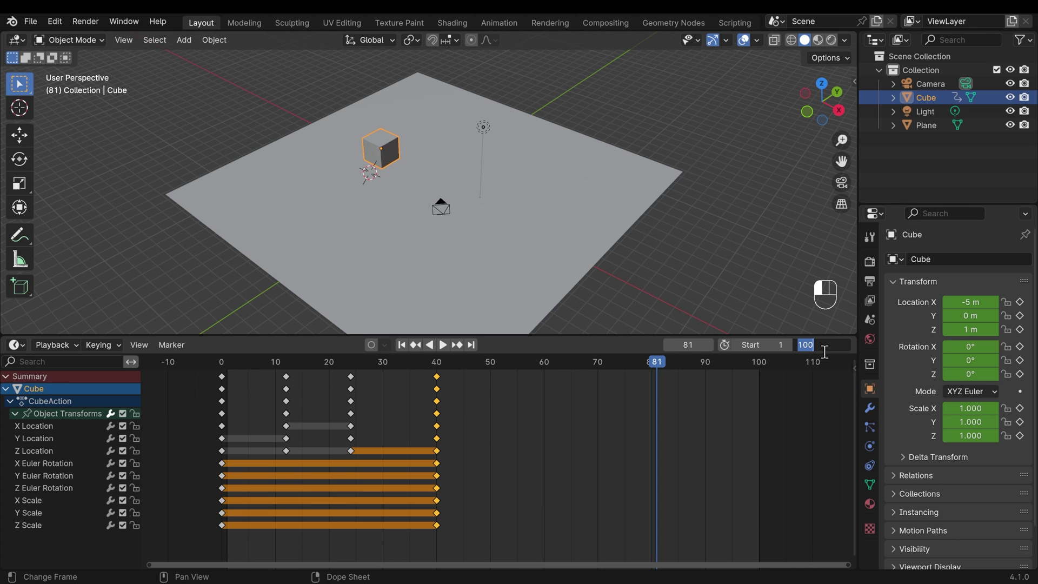
type("40")
key("Return")
key("space")
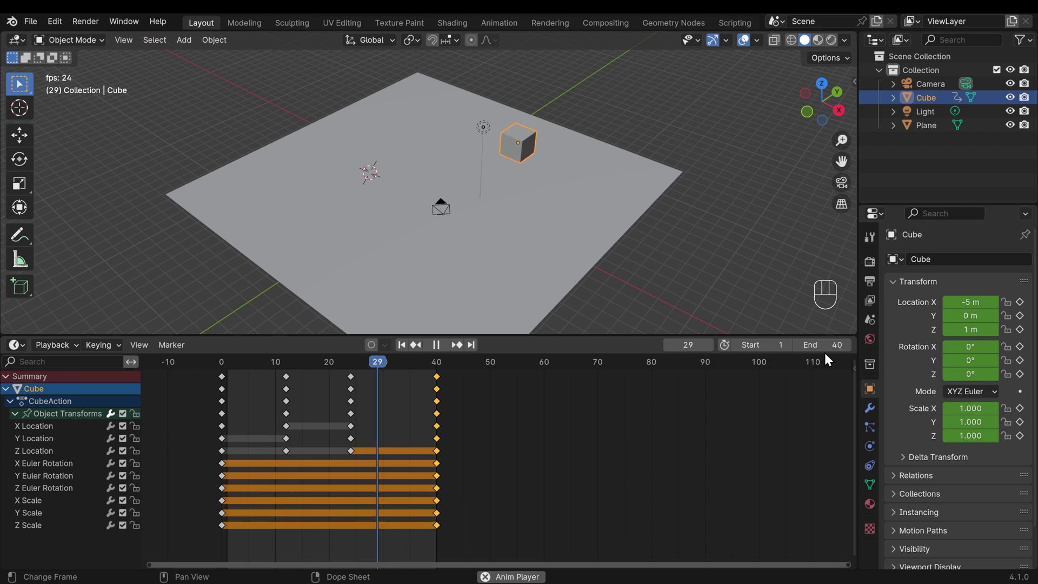
key("space")
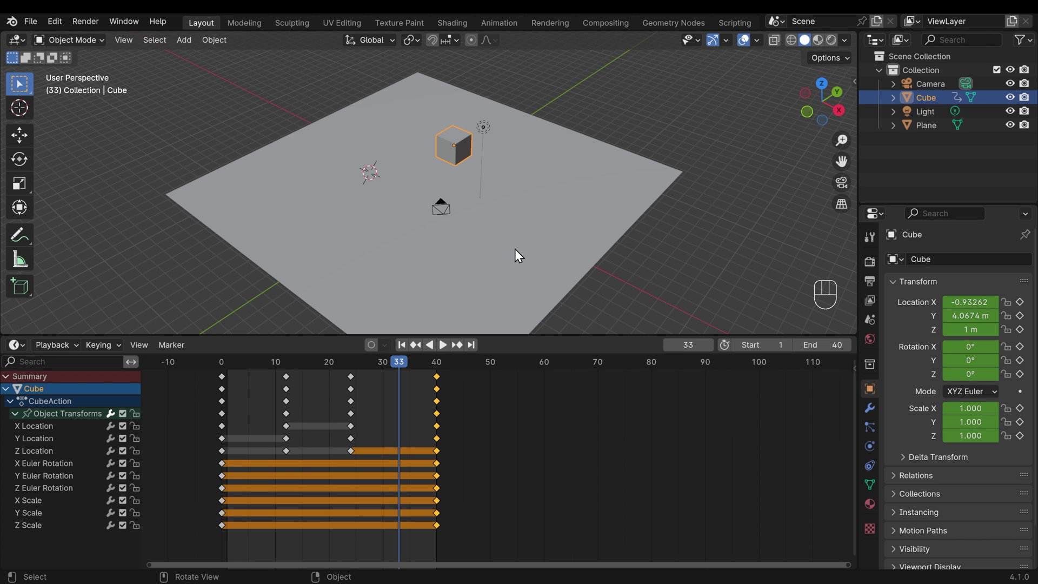
Step: Reframe the camera through its locked view to about X 20.1 m, Y -22.3 m, Z 14.9 m, unlock it and play the animation
middle_click_drag(514, 248, 559, 153)
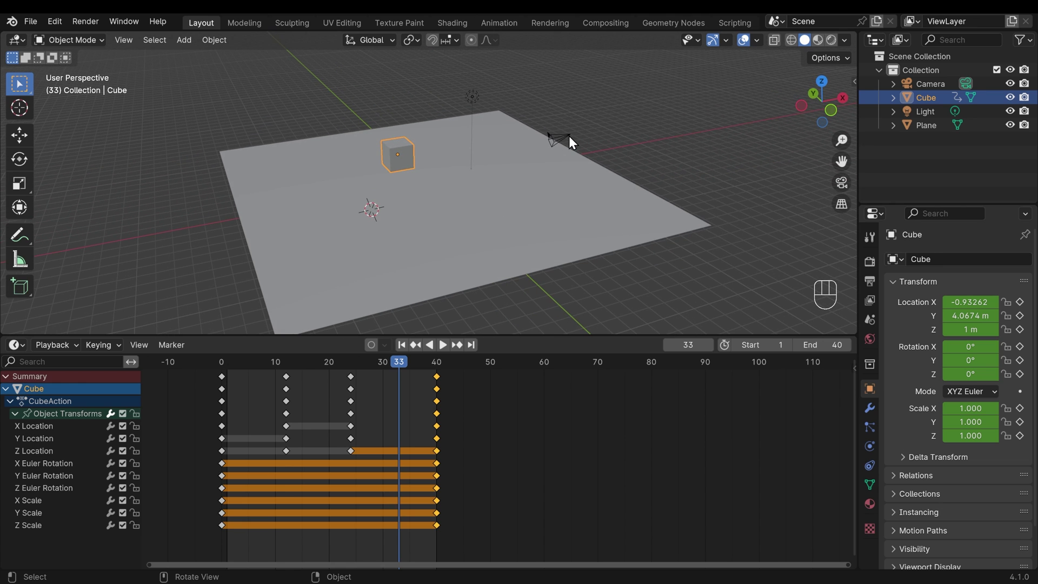
left_click(566, 139)
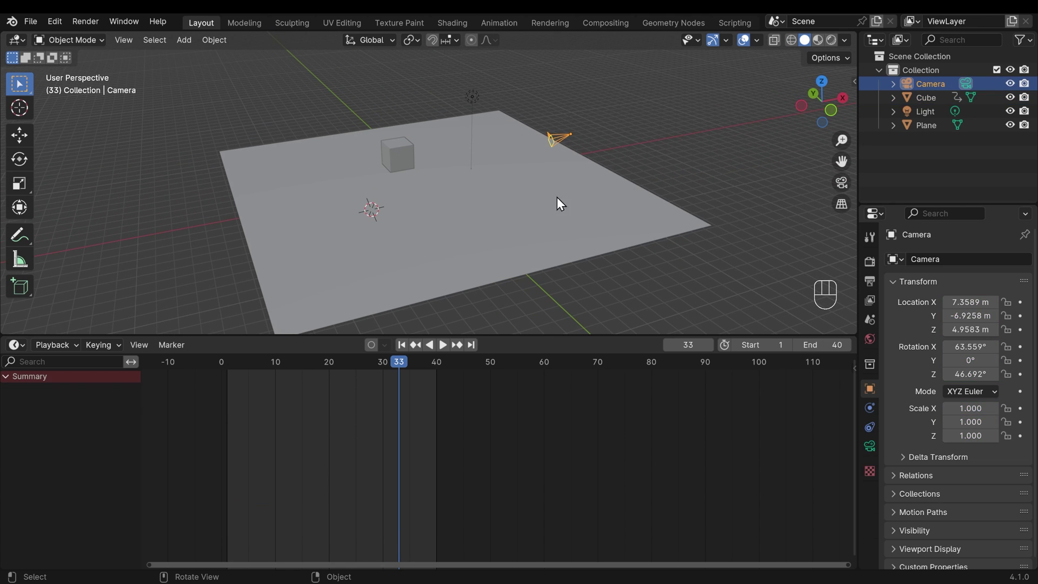
left_click(841, 183)
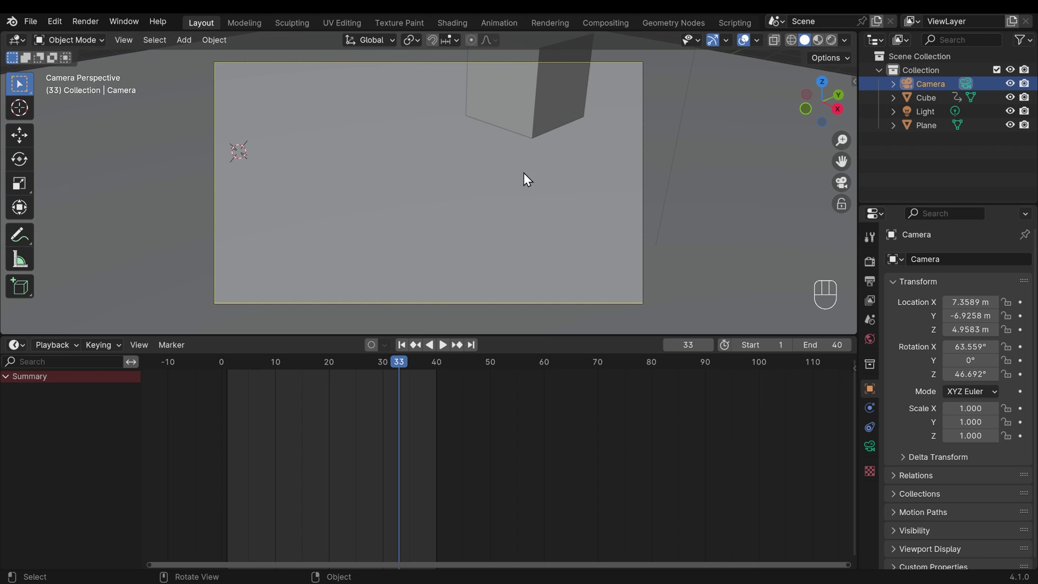
left_click(842, 205)
middle_click_drag(613, 166, 567, 264, "shift")
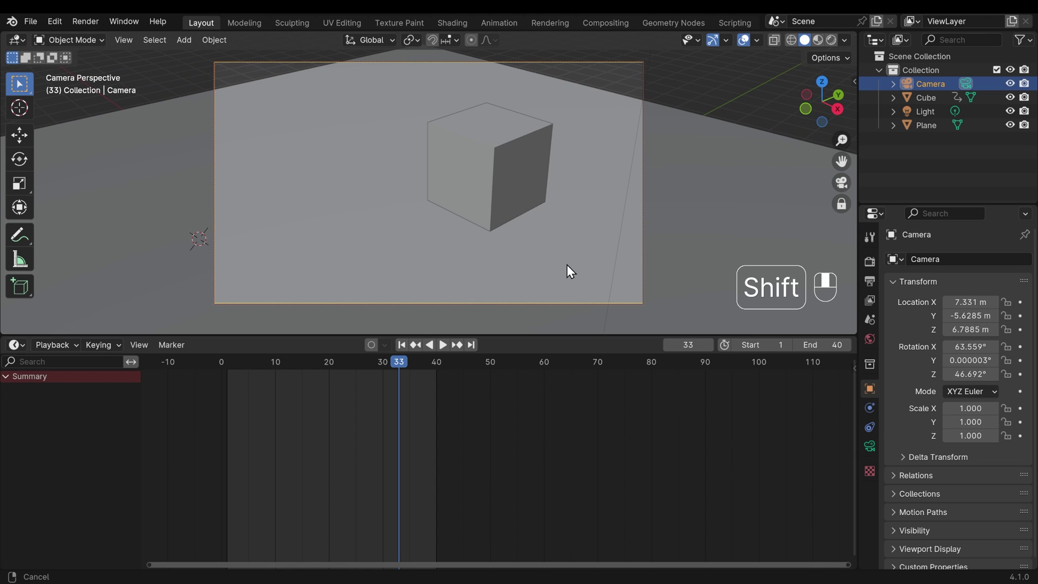
scroll(552, 221, "down", 4)
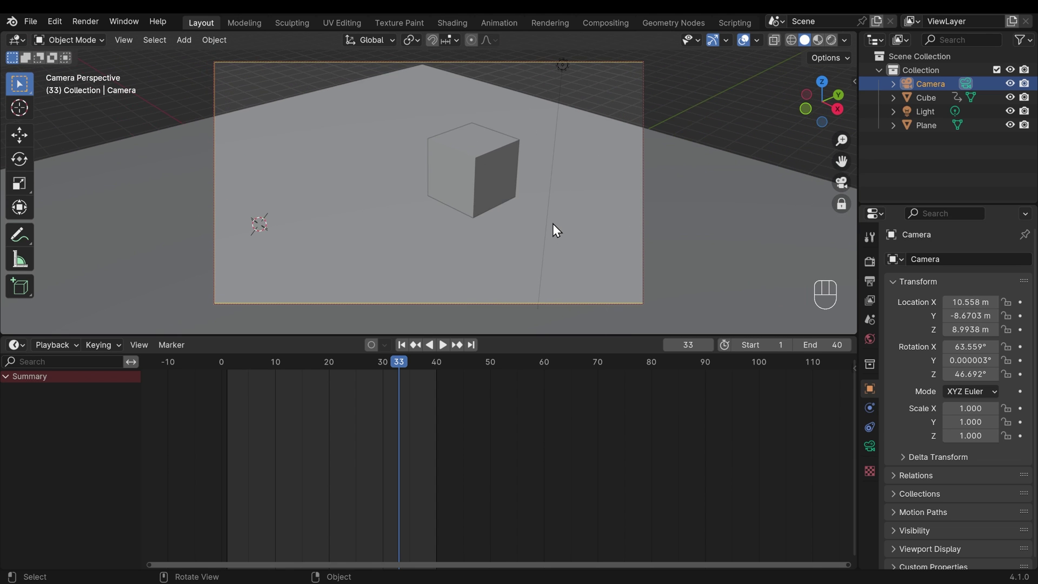
middle_click_drag(552, 222, 519, 210)
scroll(538, 218, "down", 3)
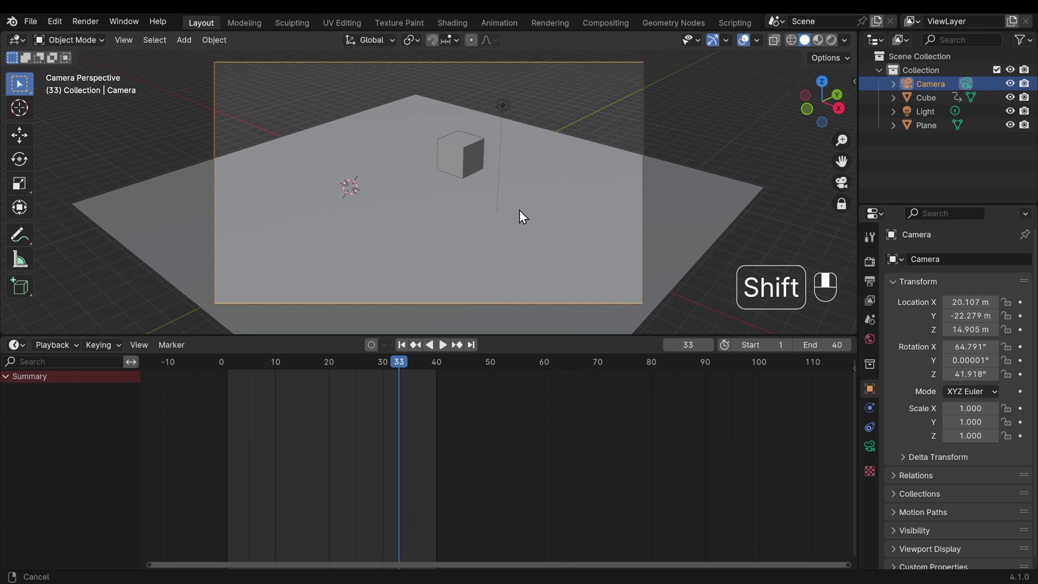
left_click(841, 204)
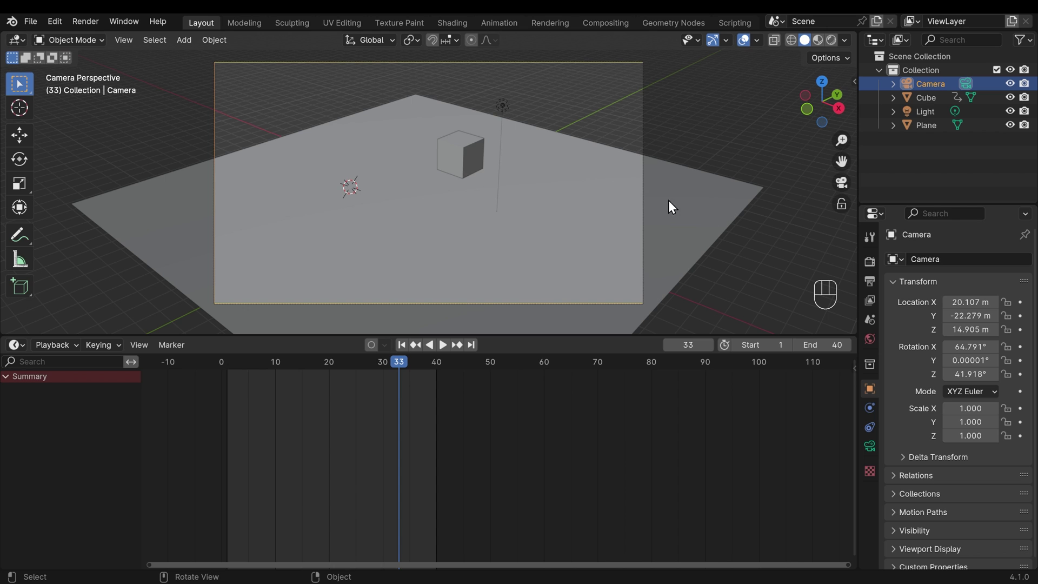
key("space")
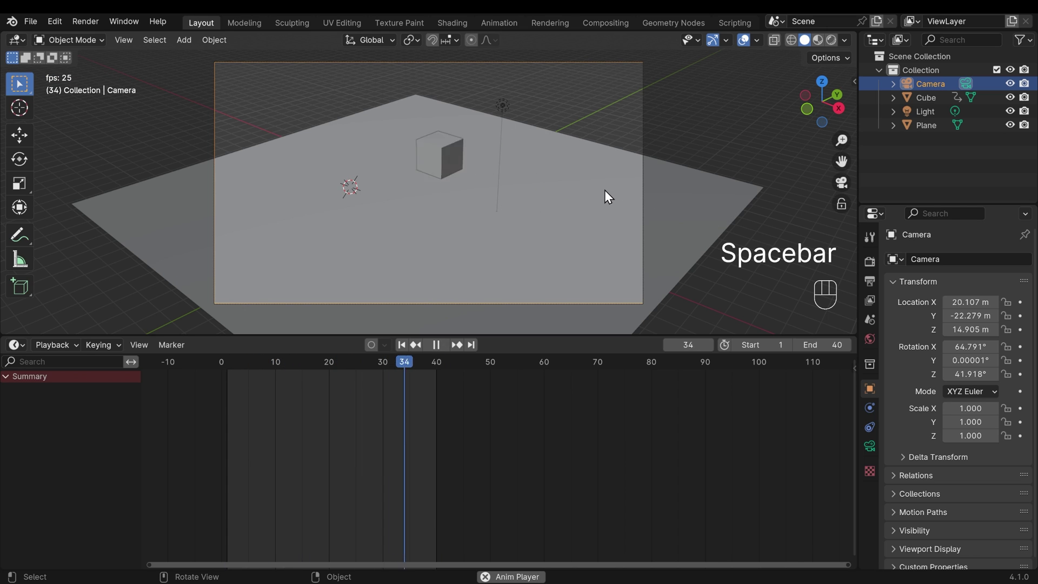
key("space")
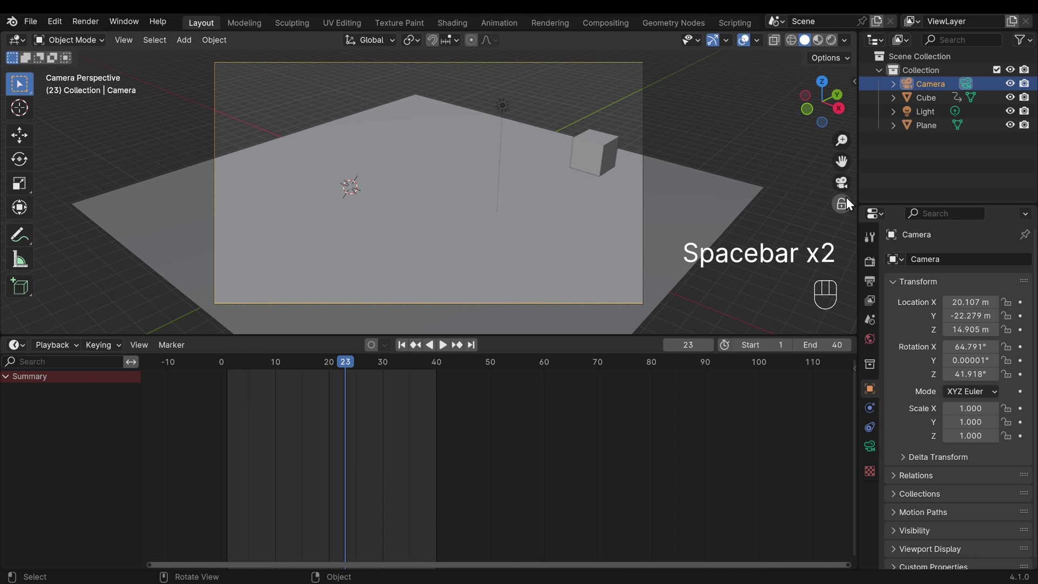
Step: Shift the locked camera view sideways to about X 21.4 m, Y -21 m, Z 15 m, check the framing in playback and unlock it
left_click(841, 204)
middle_click_drag(635, 190, 601, 191, "shift")
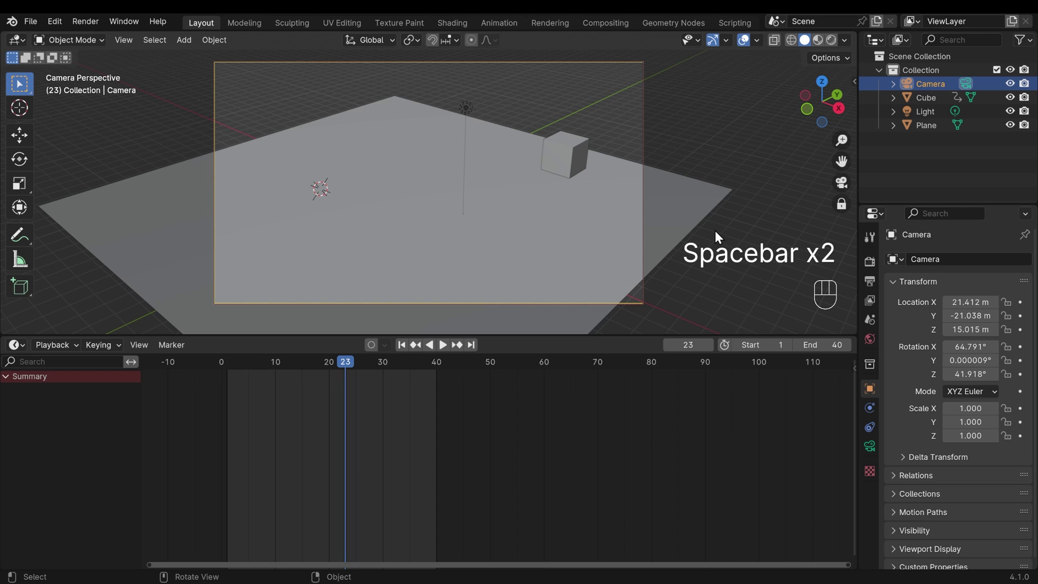
key("space")
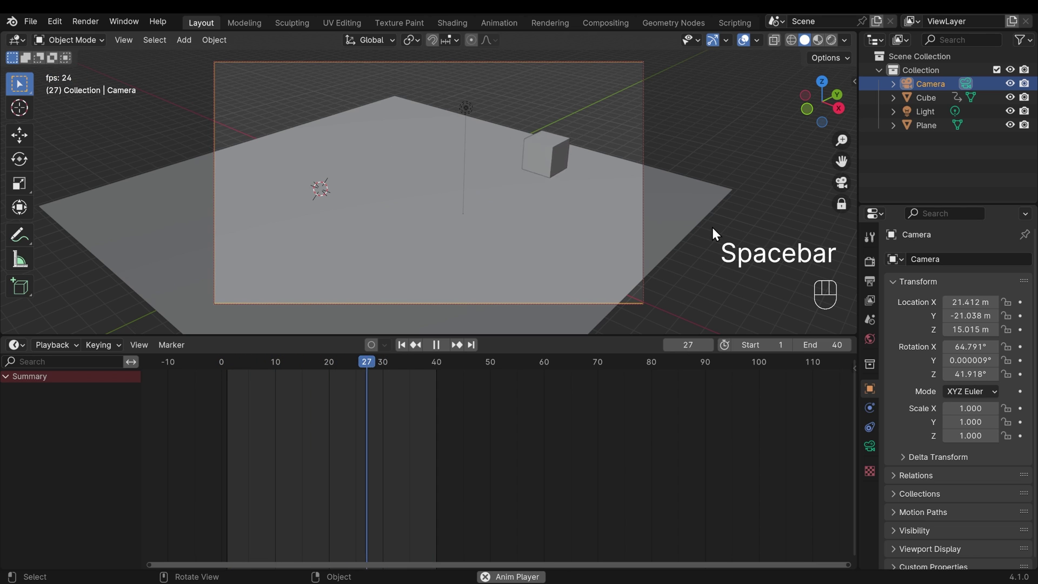
key("space")
left_click(842, 204)
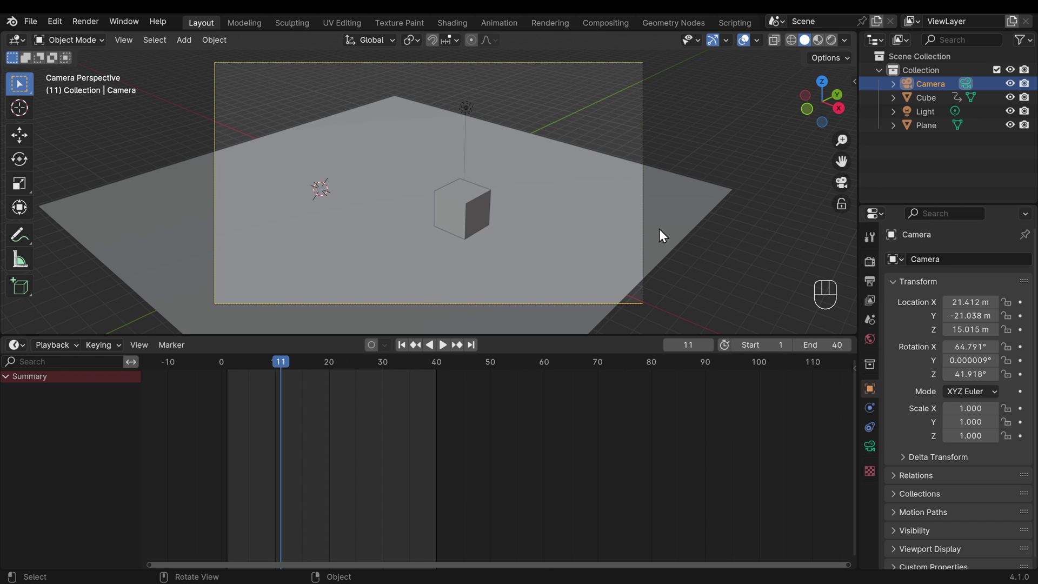
Step: Render a still image of frame 11 through the camera and close the render result
left_click(85, 21)
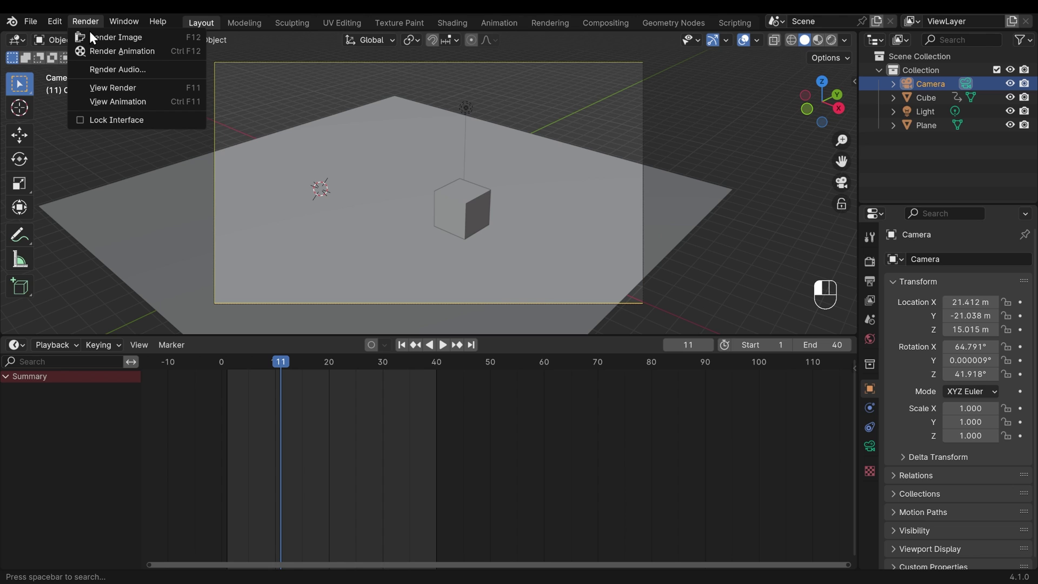
left_click(93, 37)
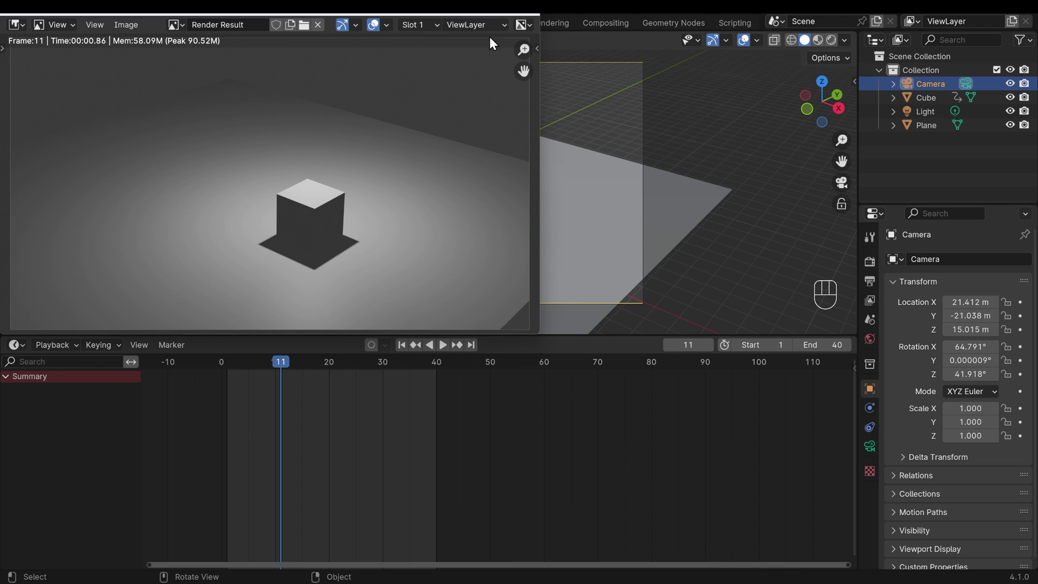
key("Escape")
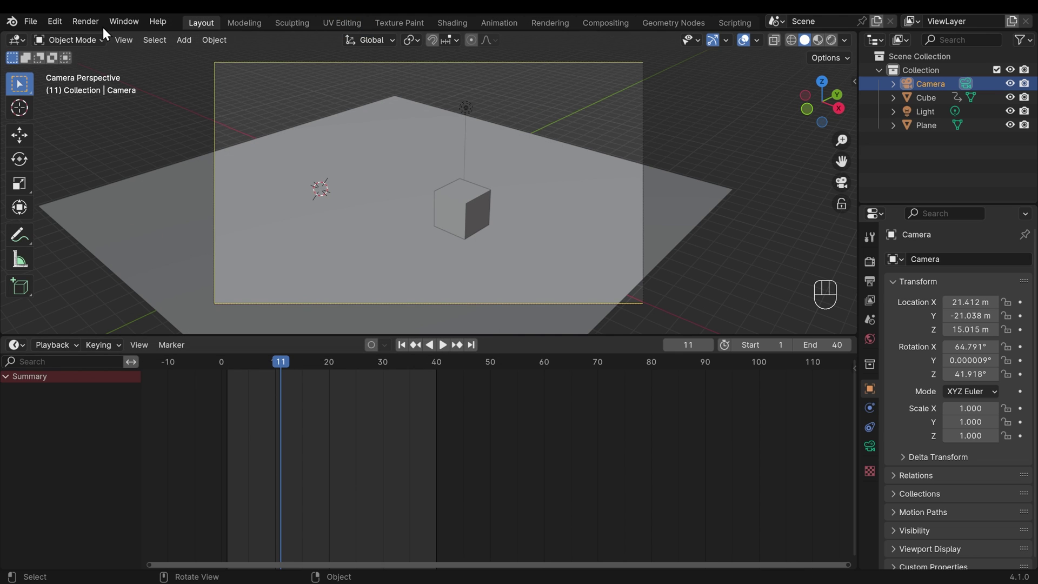
Step: Set the render output to a new folder "moving cube" in D:\Blender\animation tutorials\ with the file format FFmpeg Video
left_click(86, 23)
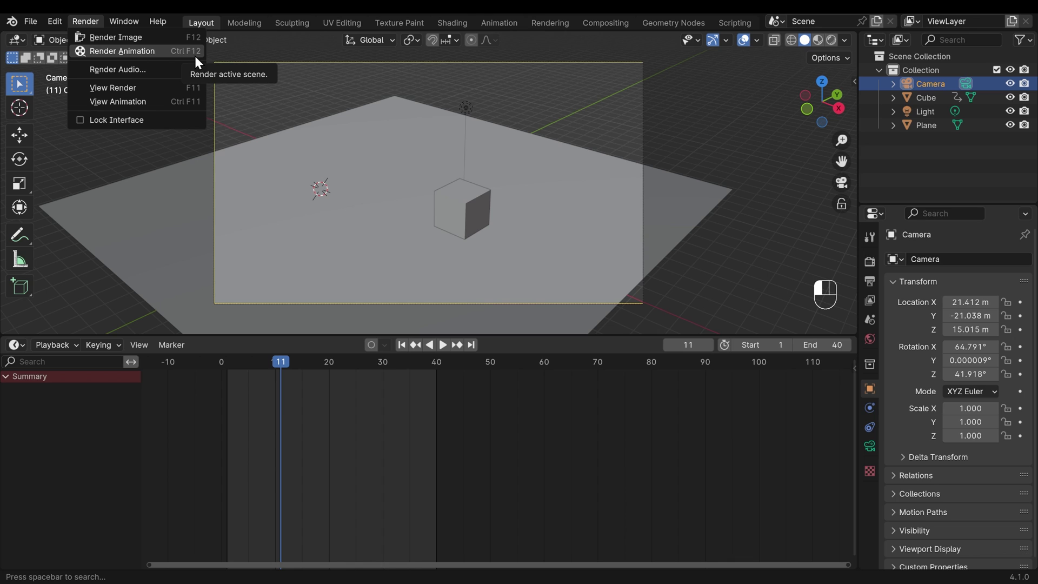
left_click(871, 279)
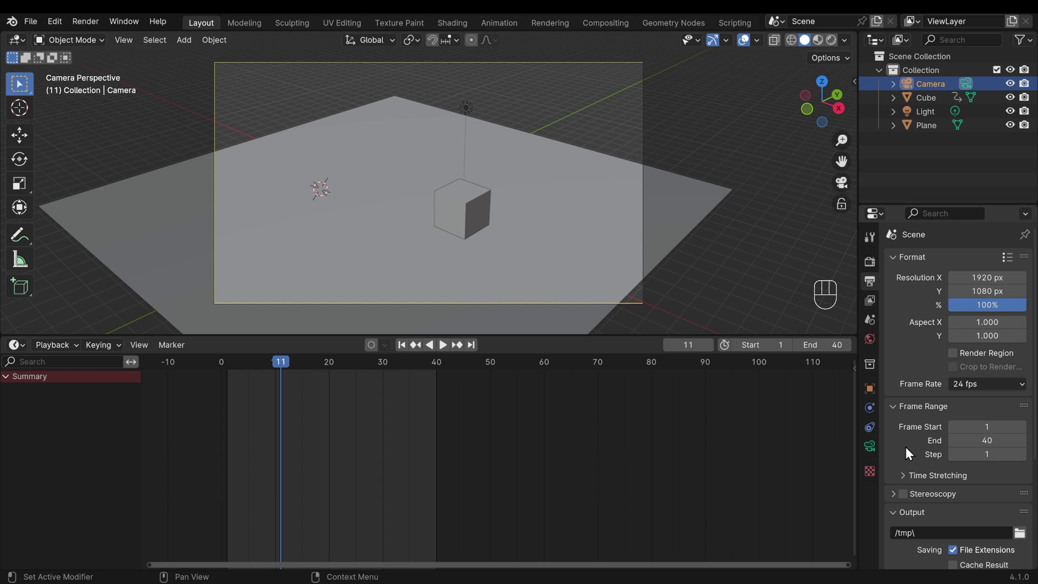
scroll(909, 439, "down", 5)
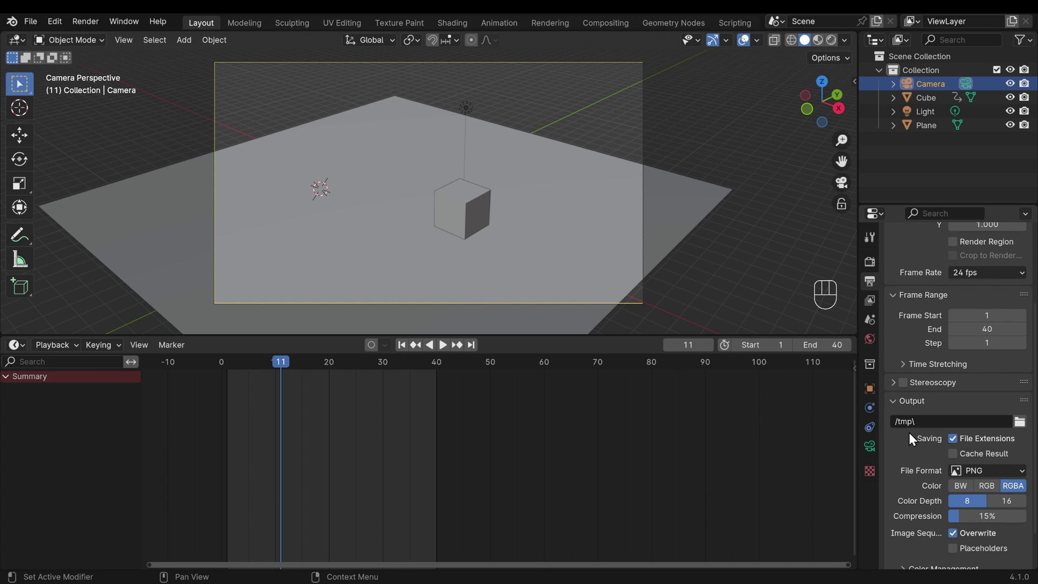
left_click(1020, 421)
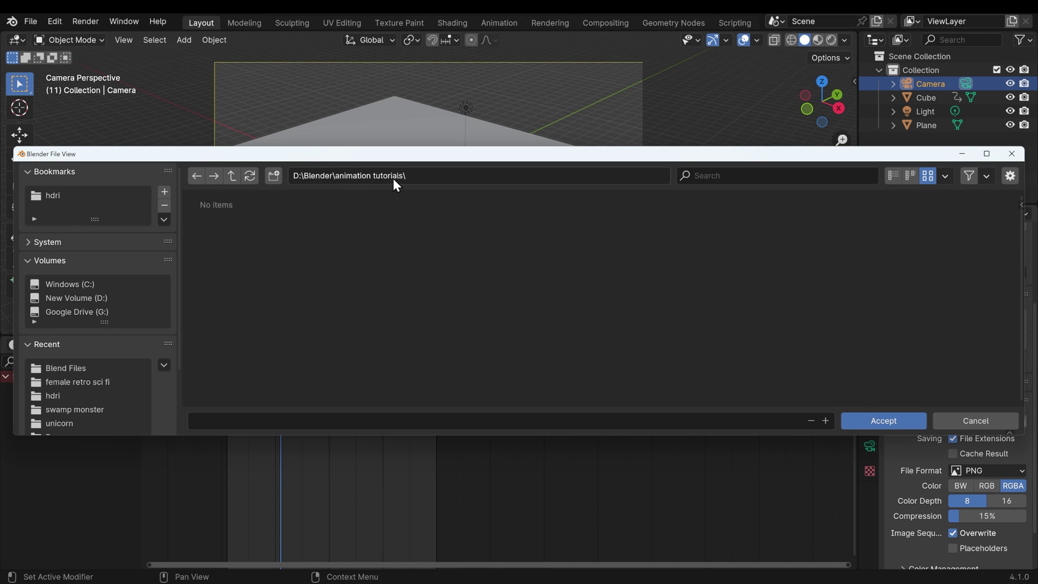
left_click(275, 176)
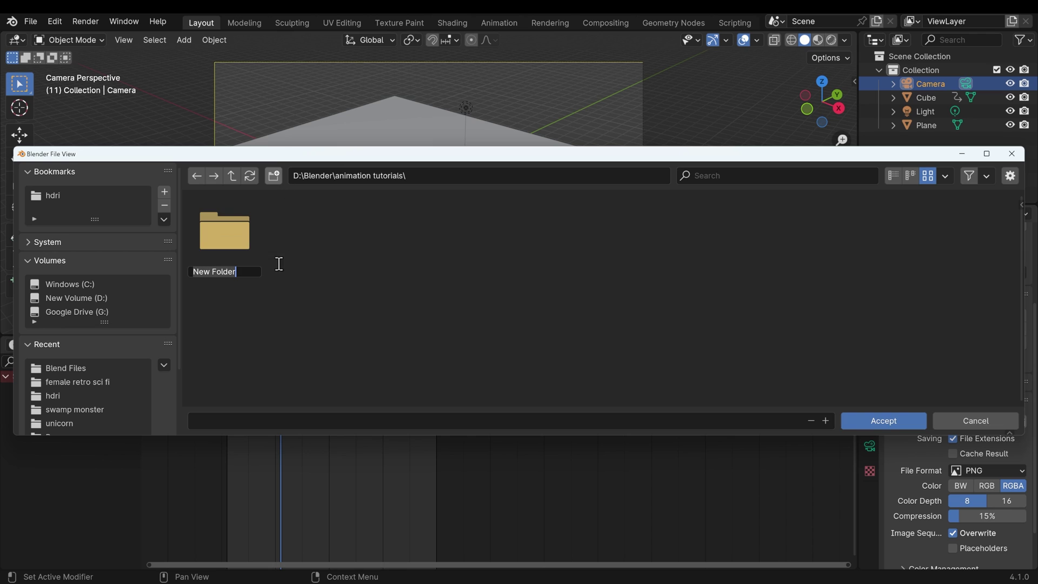
type("moving cube")
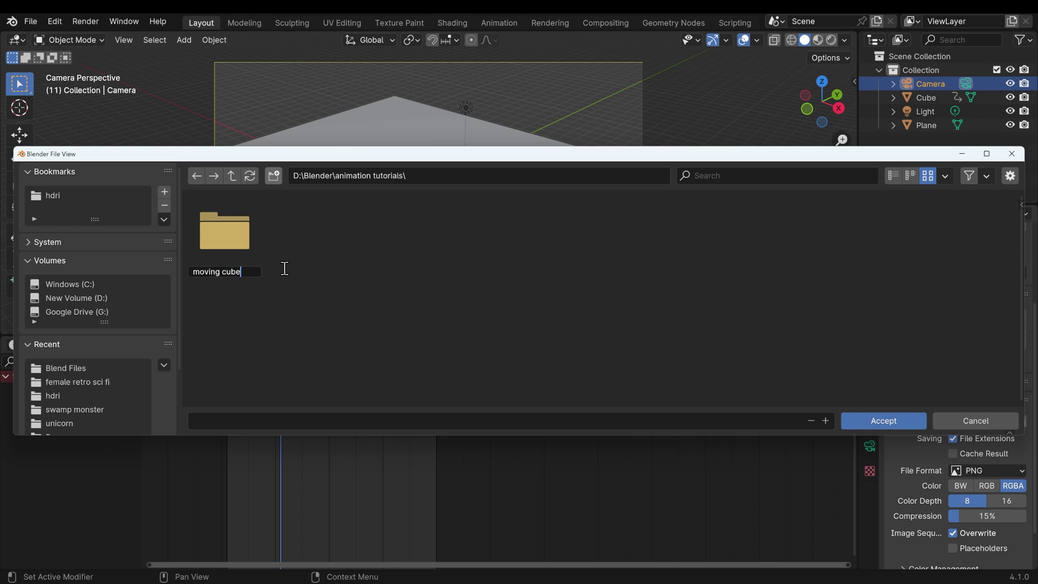
key("Return")
double_click(219, 240)
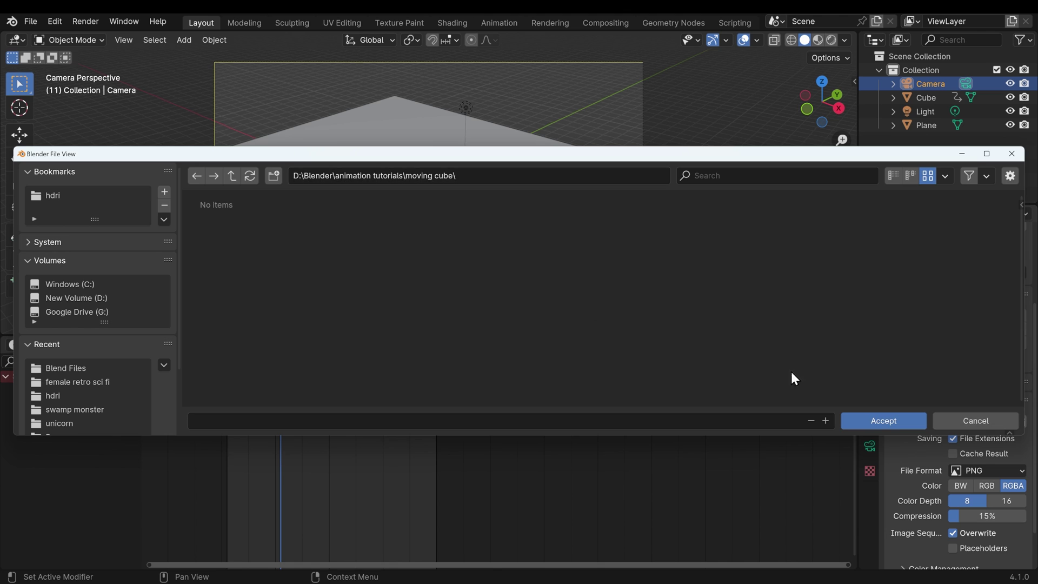
left_click(862, 418)
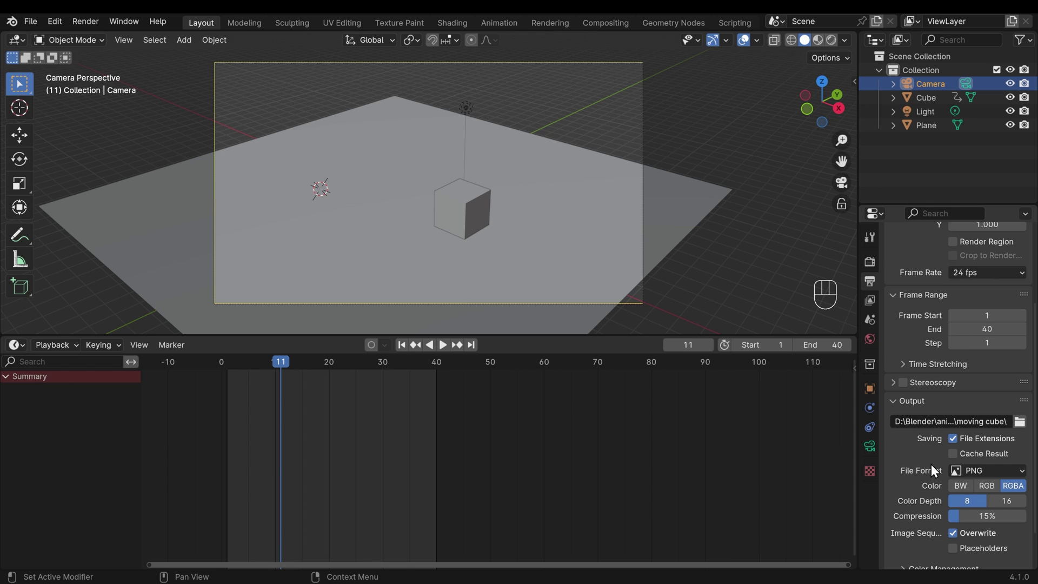
left_click(983, 469)
left_click(981, 397)
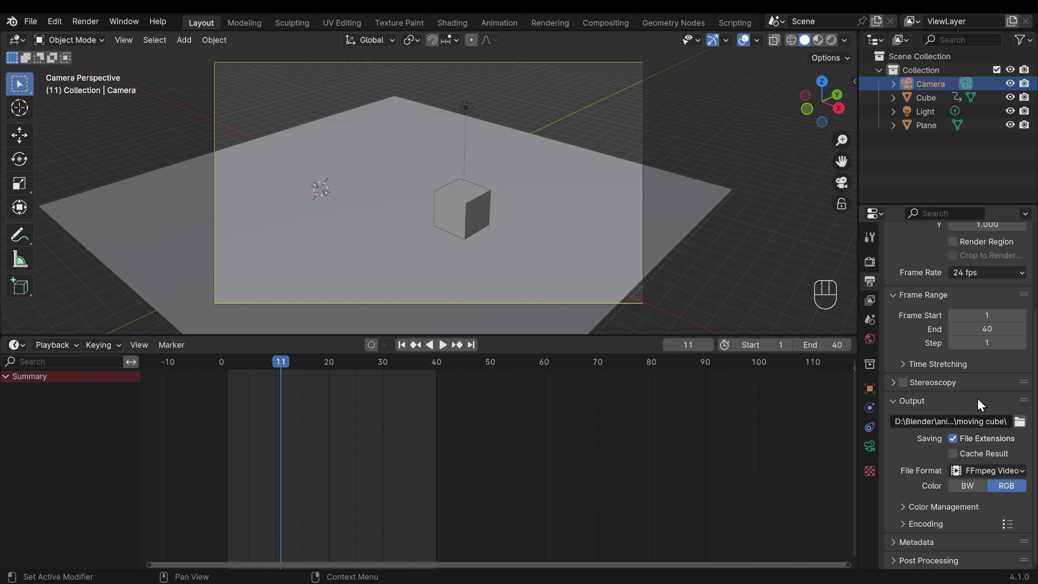
Step: Set the encoding container of the FFmpeg video output to MPEG-4
left_click(900, 524)
scroll(926, 478, "down", 6)
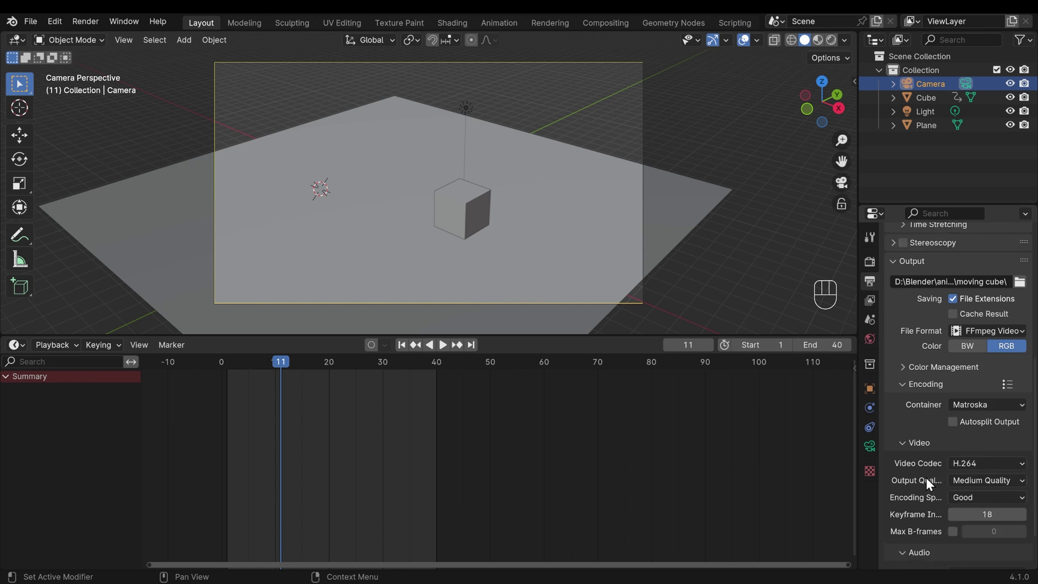
left_click(988, 380)
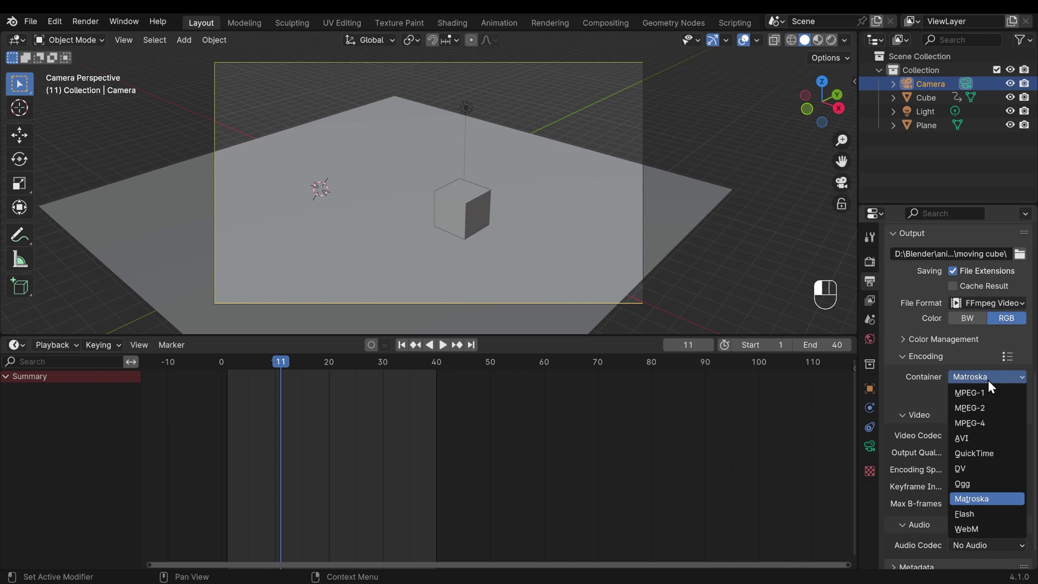
left_click(996, 423)
left_click(973, 377)
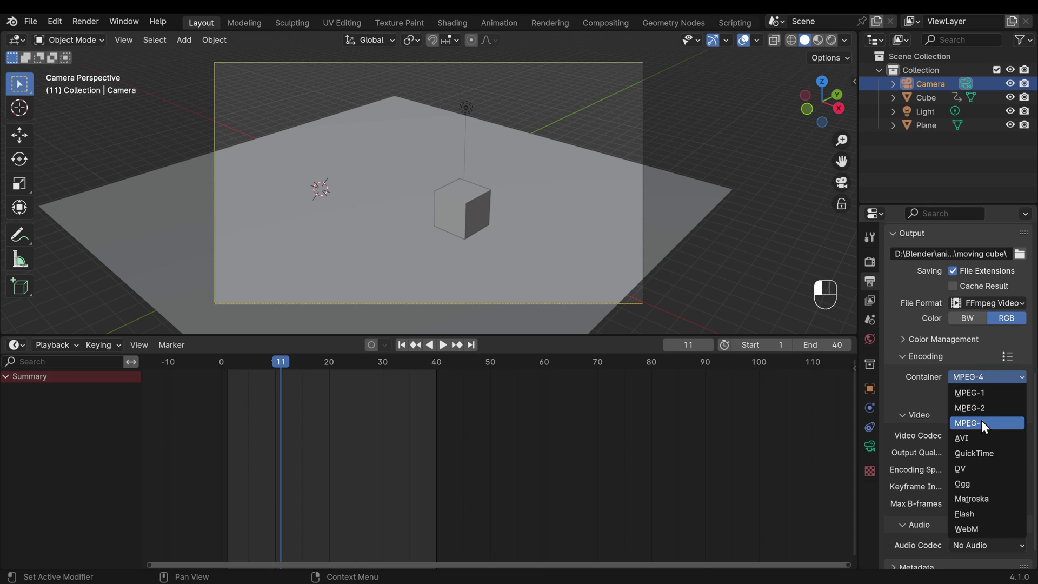
left_click(926, 401)
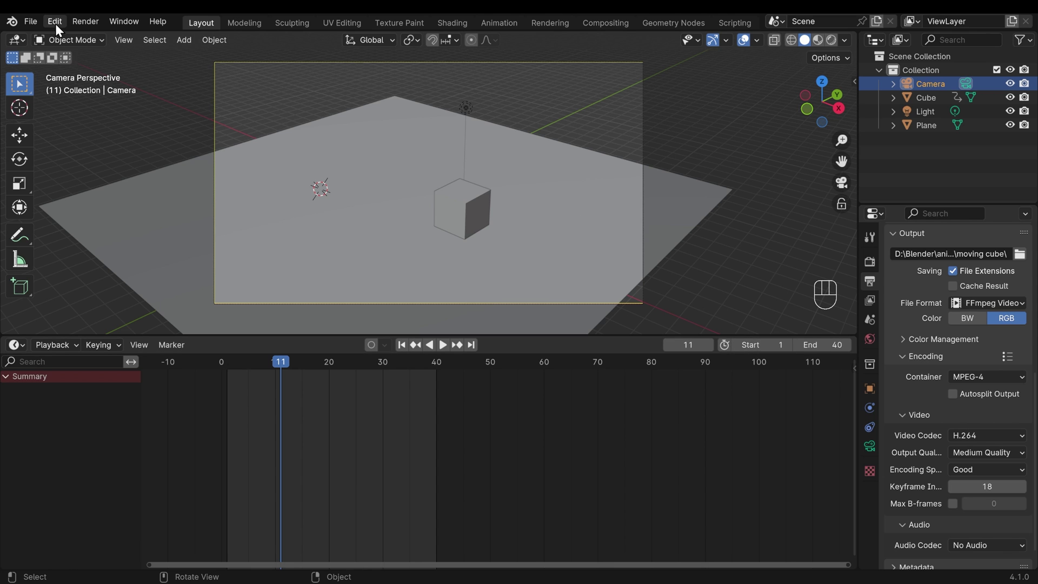
Step: Render the full animation to the video file and close the render result
left_click(83, 21)
left_click(96, 50)
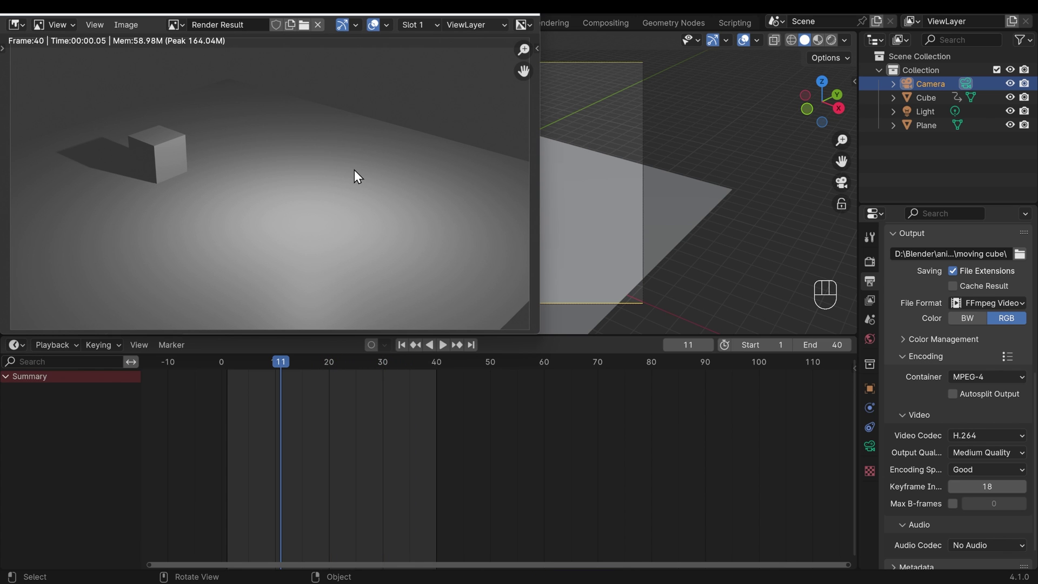
key("Escape")
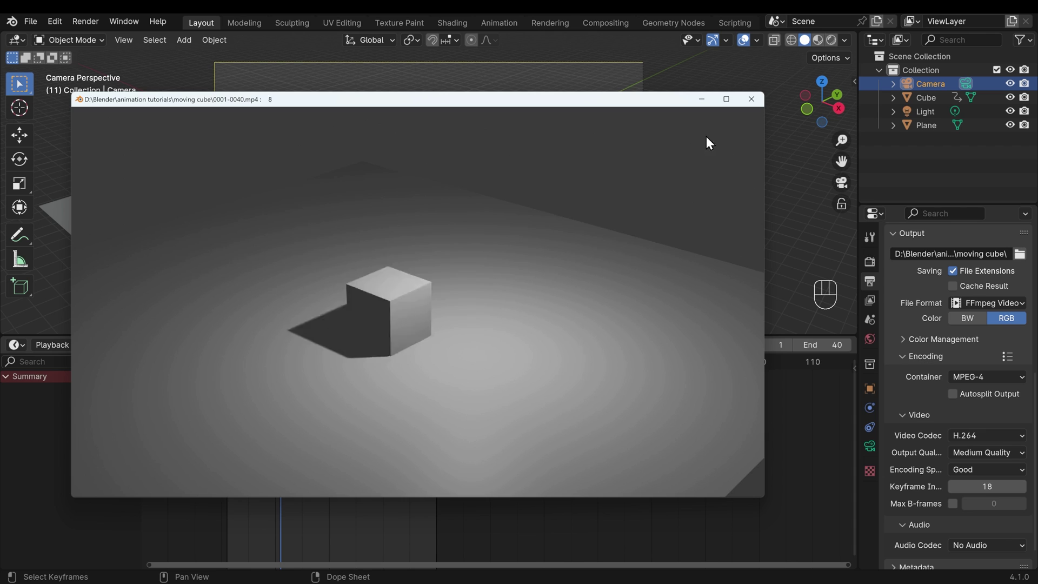
Step: Open the 0001-0040 video from the "moving cube" folder in Media Player, play it on repeat and switch back to Blender's animation player
key("alt+Tab")
double_click(562, 206)
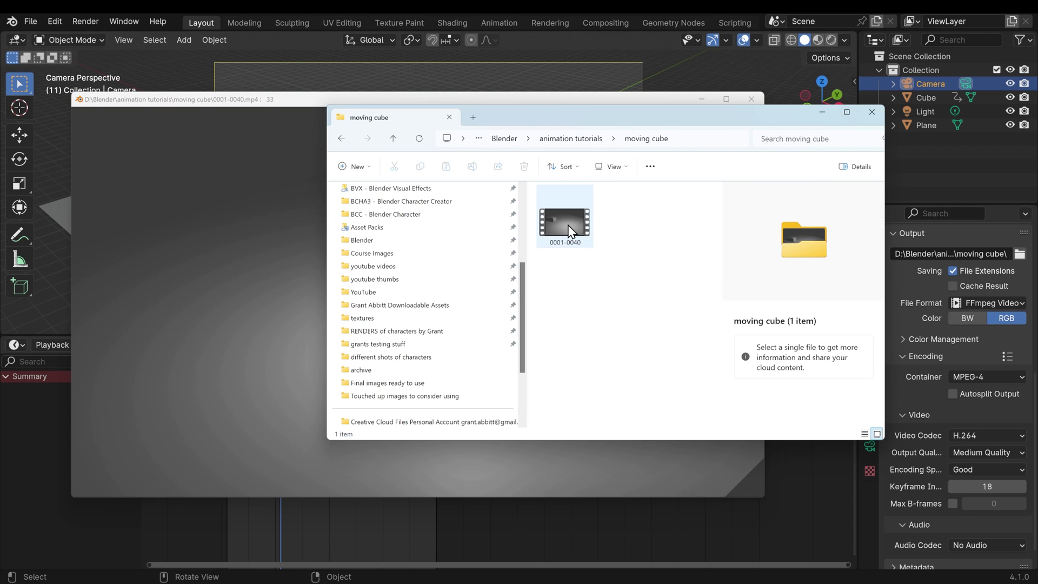
double_click(567, 231)
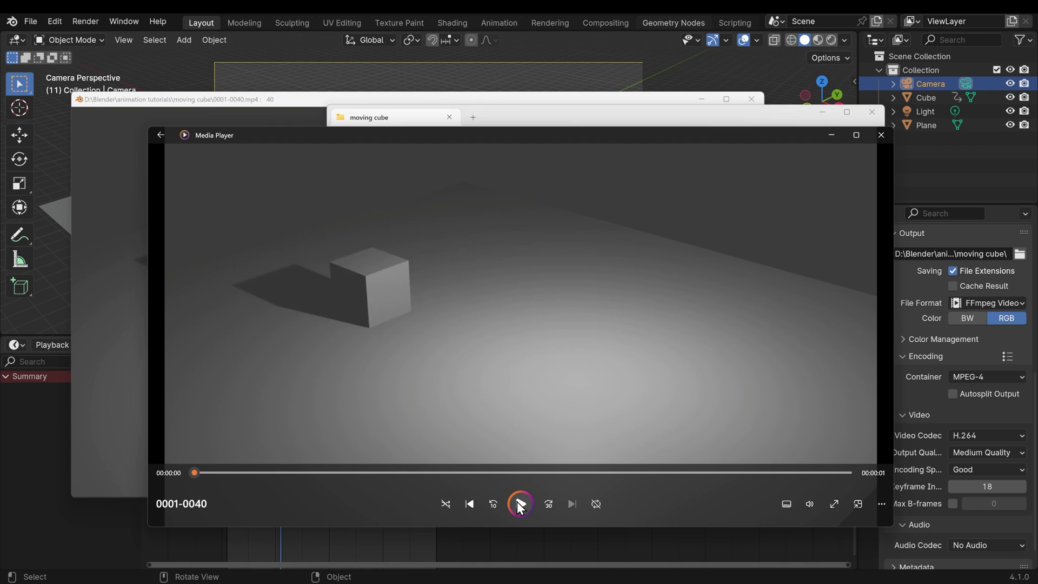
left_click(519, 504)
left_click(595, 504)
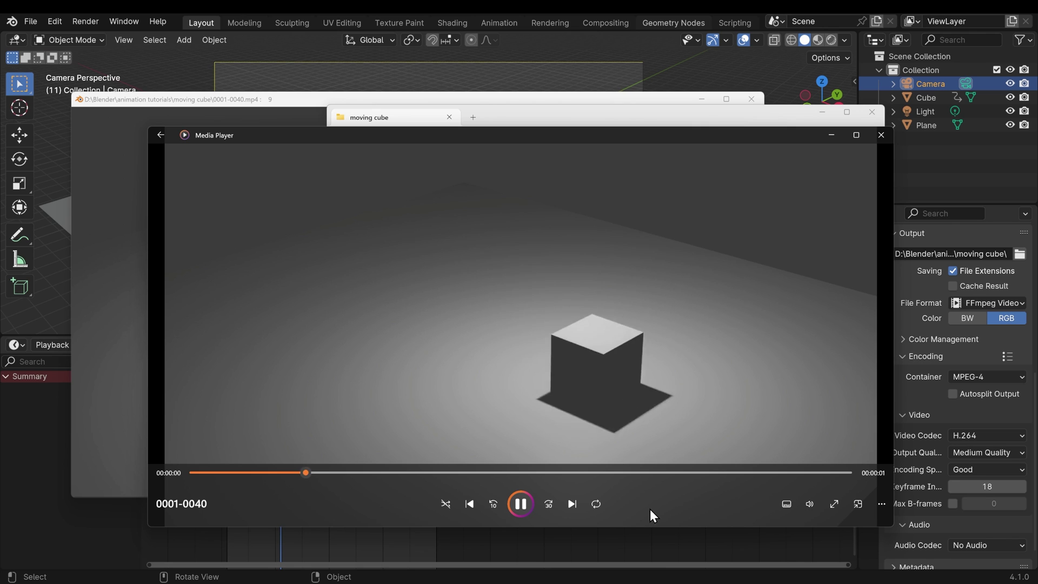
key("alt+Tab")
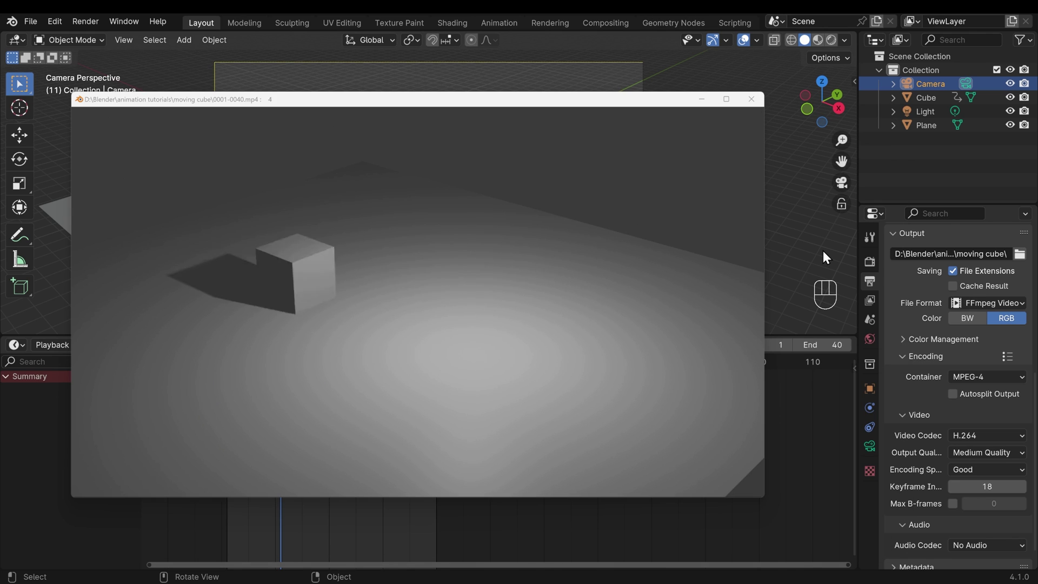